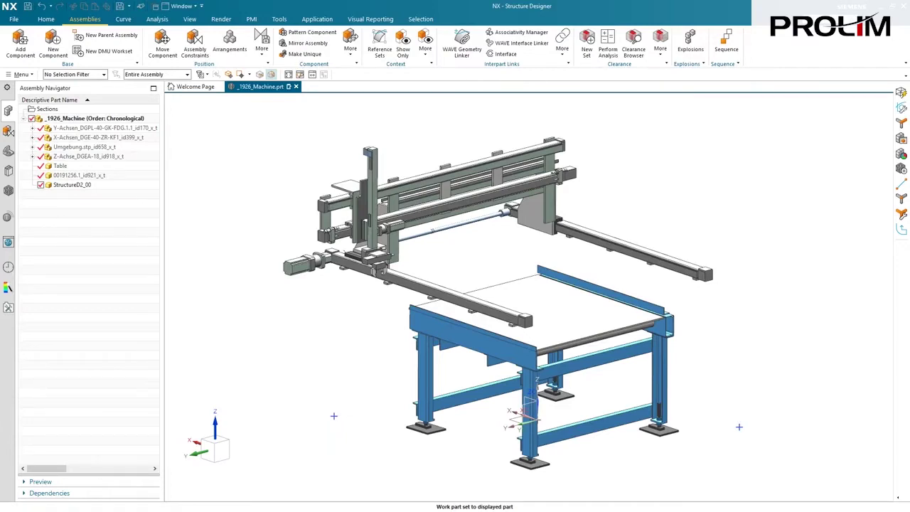
Switch to the Structure Designer application from Design > More and show its Home tools
middle_drag(238, 264, 238, 264)
scroll(214, 306, up, 5)
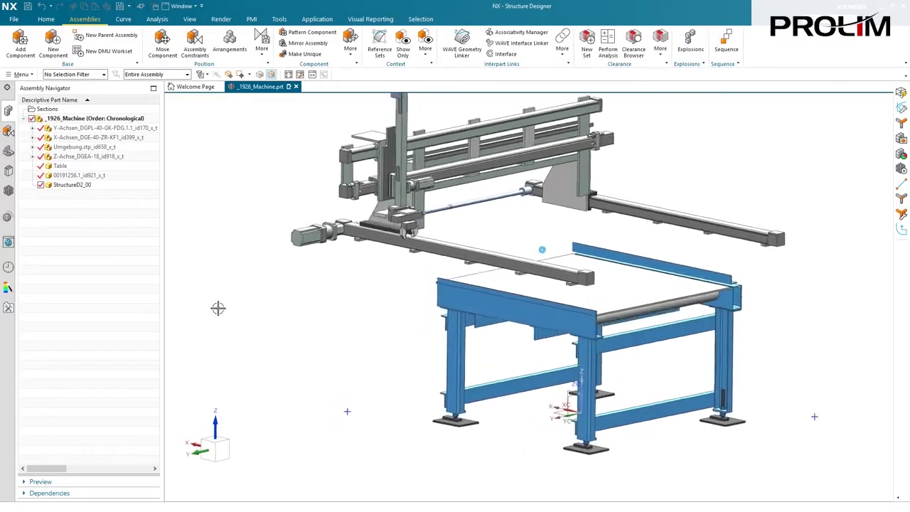
middle_drag(218, 308, 209, 309)
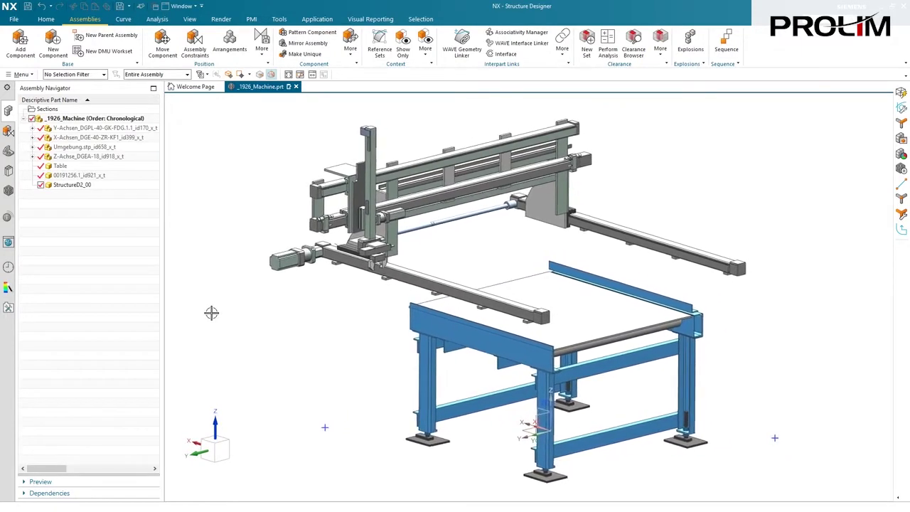
click(319, 23)
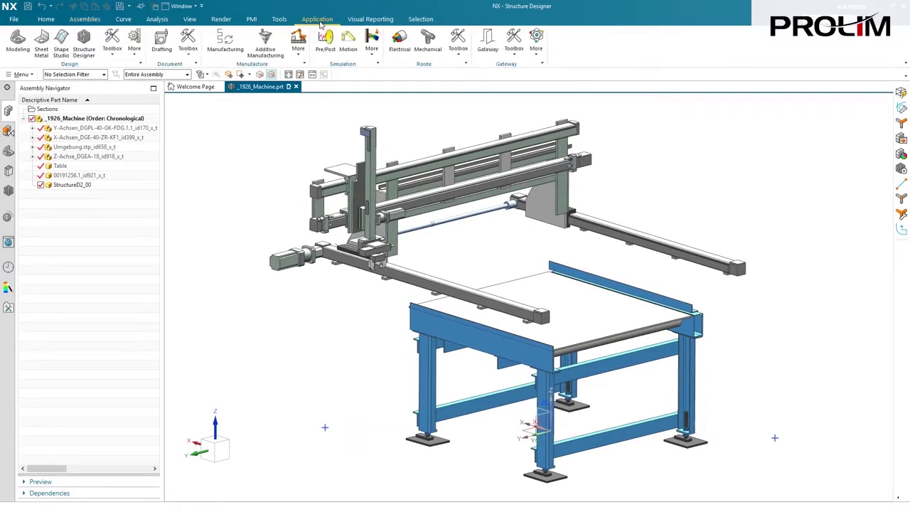
click(135, 42)
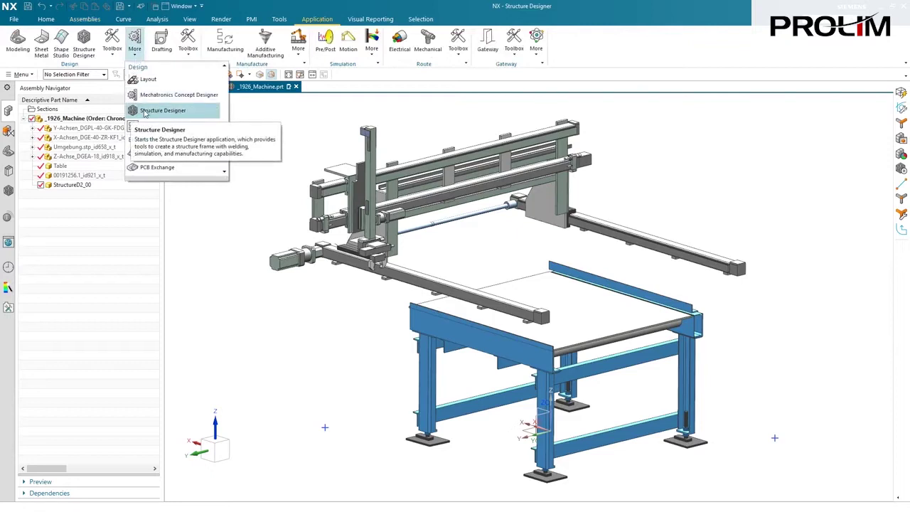
click(146, 112)
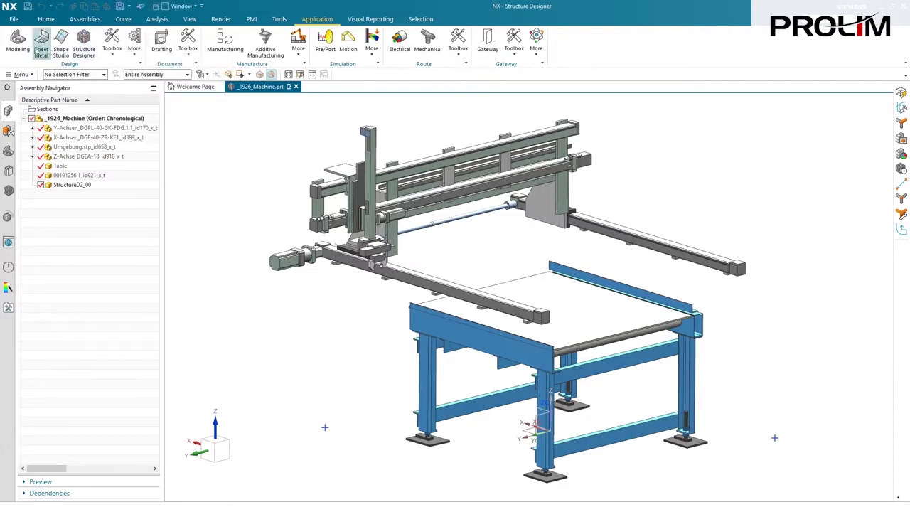
click(47, 20)
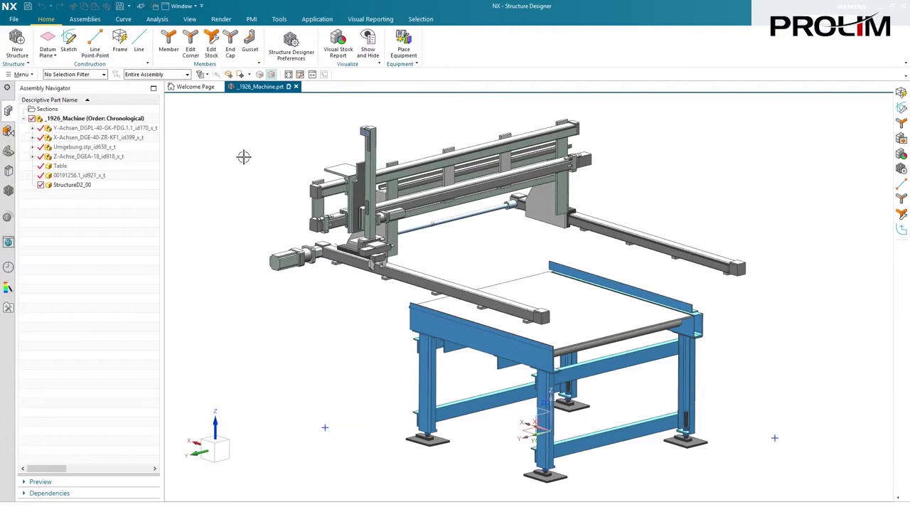
click(8, 191)
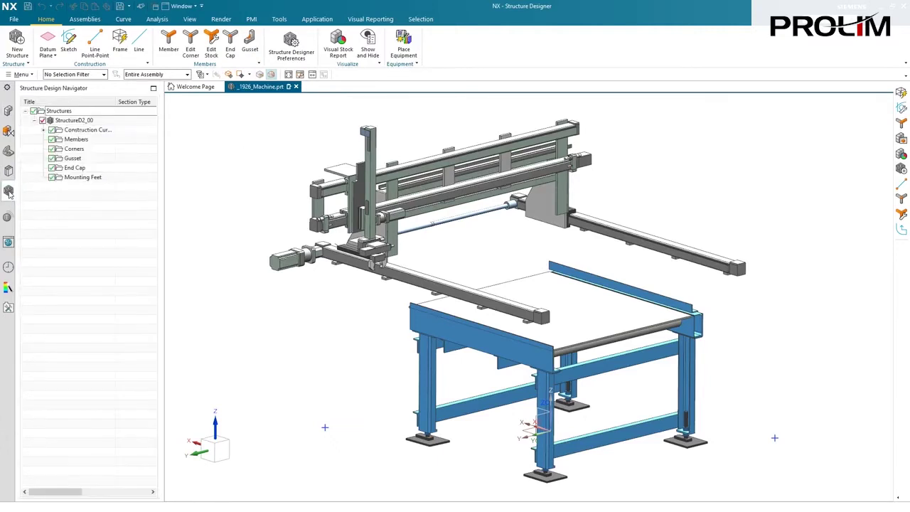
click(44, 130)
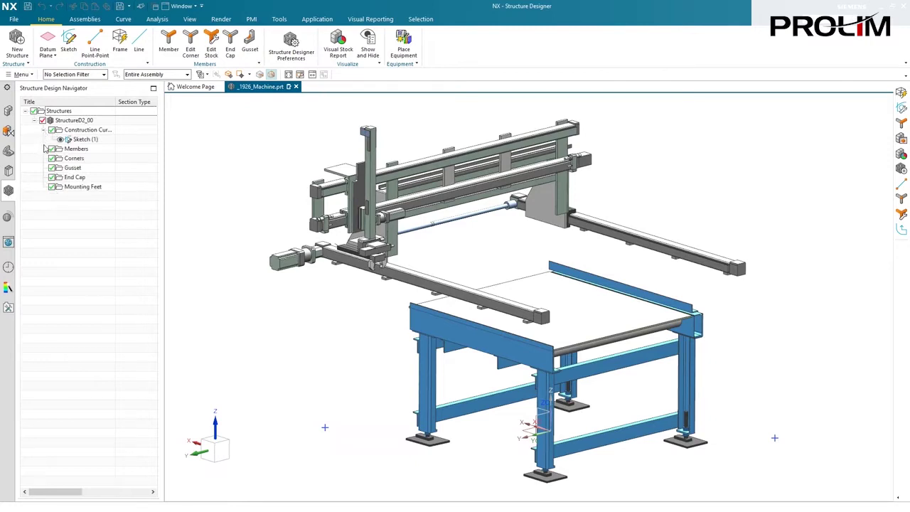
click(9, 112)
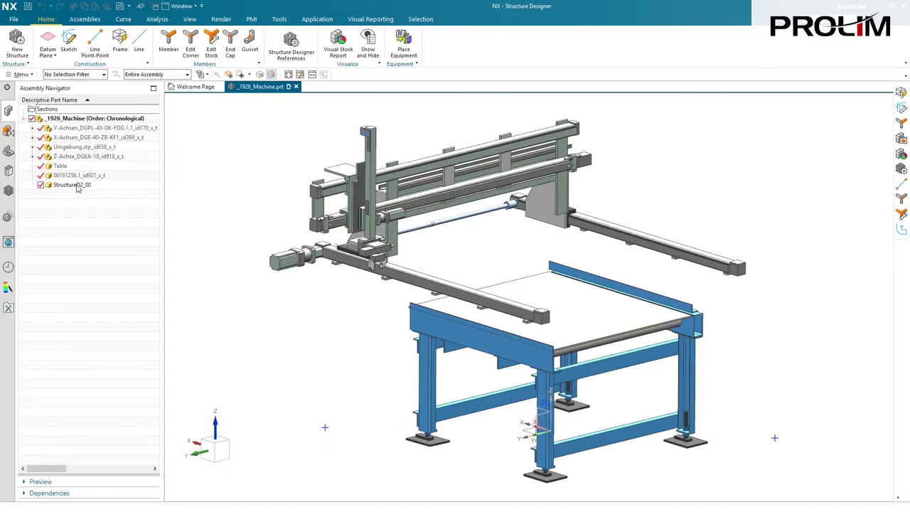
Cancel New Structure, make StructureD2_00 the work part, and show its structure tree fitted in view
click(17, 39)
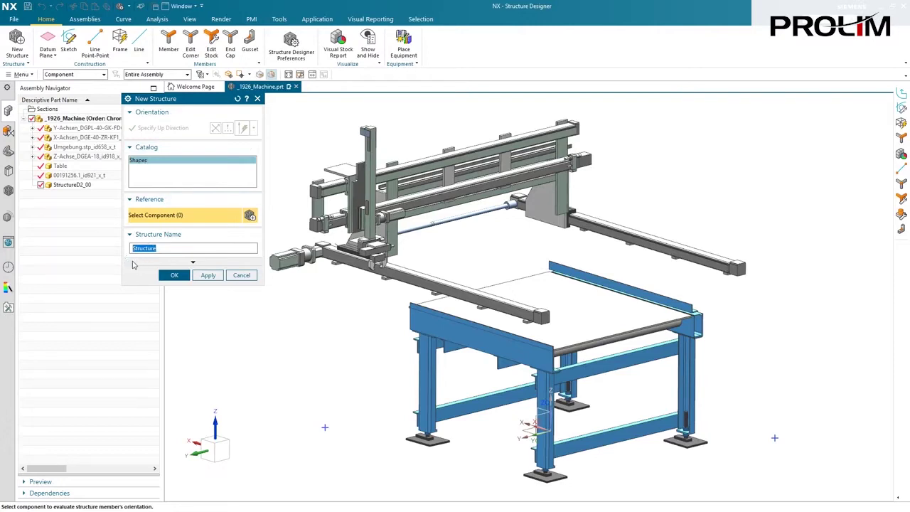
click(241, 275)
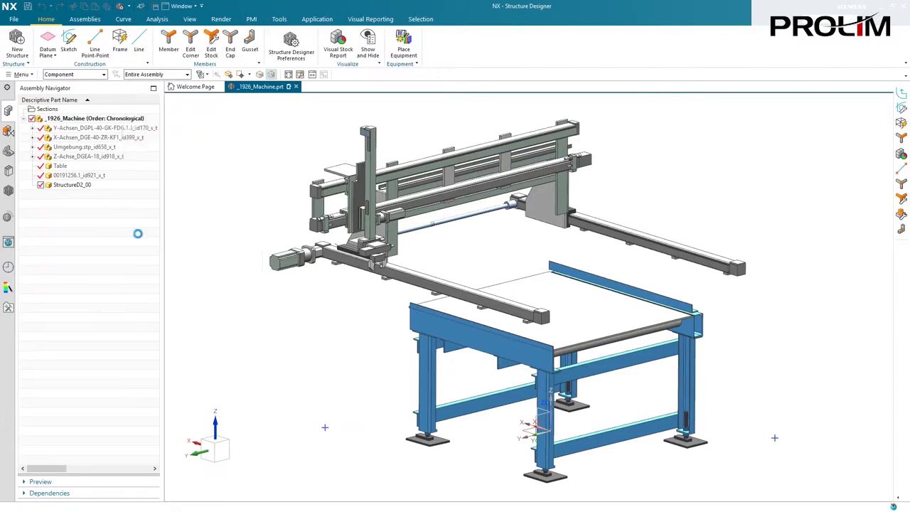
double_click(78, 185)
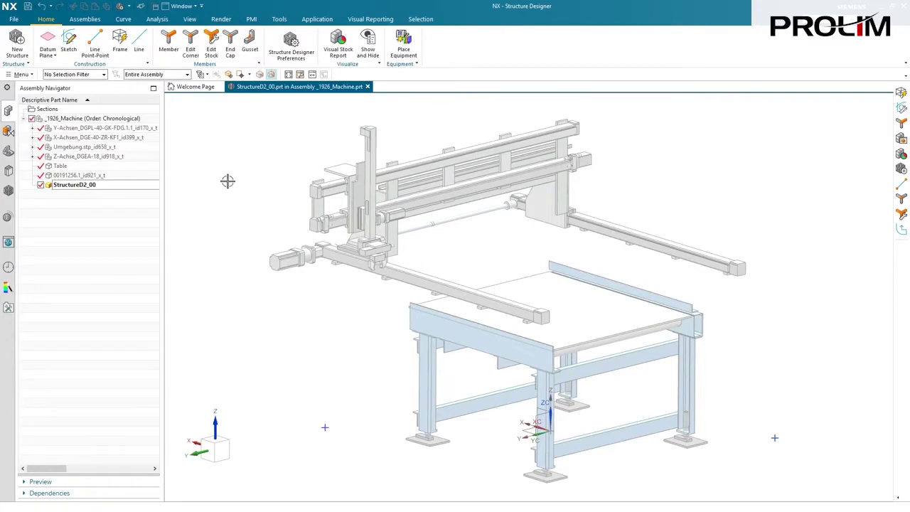
click(8, 191)
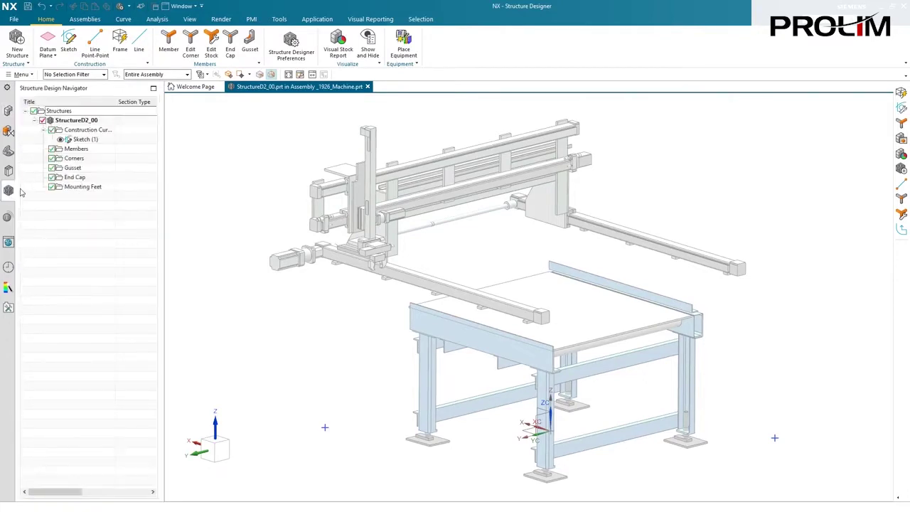
key(Home)
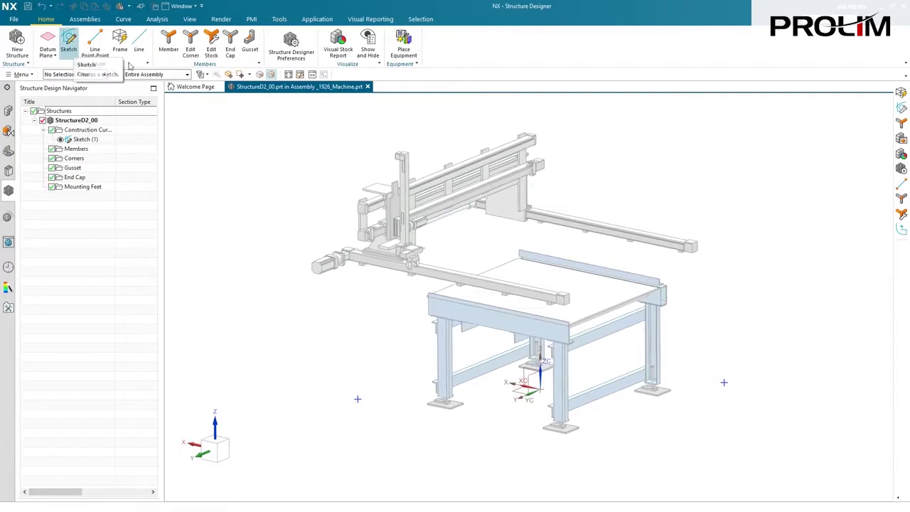
Draw a full-height Frame box around the machine, setting its height from the front view
click(357, 399)
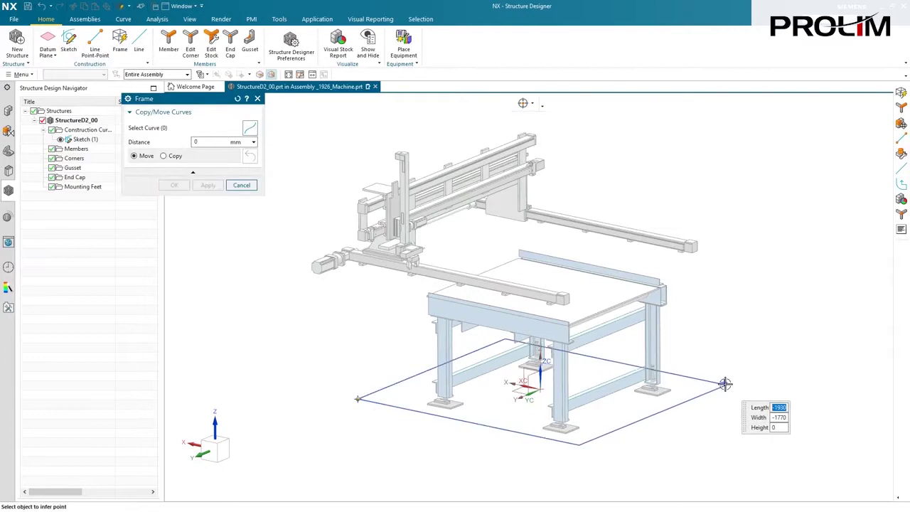
click(724, 386)
key(ctrl+alt+f)
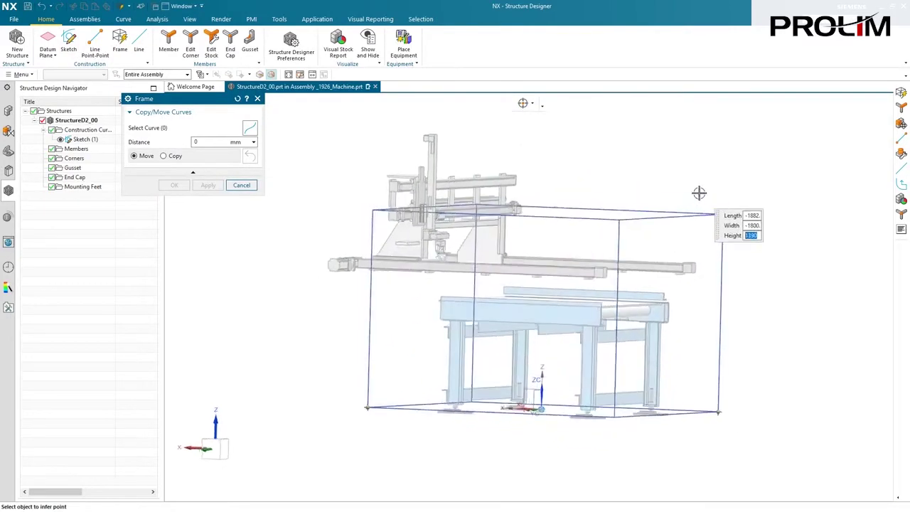
click(696, 171)
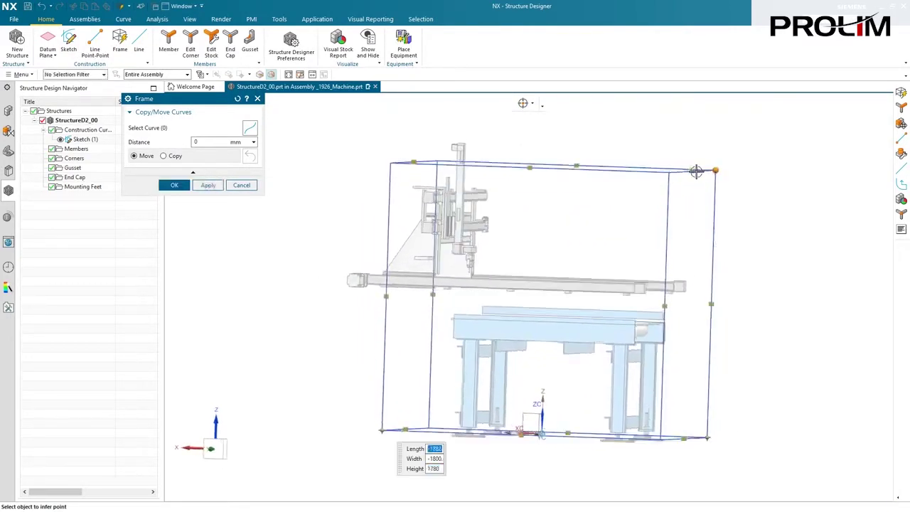
key(Home)
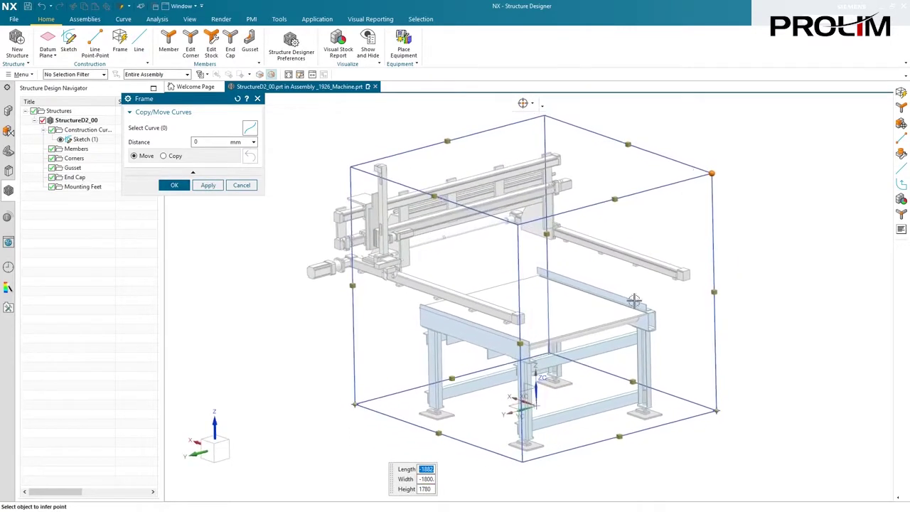
Copy the box's four bottom edges up 890 mm along Z to form a mid-level frame
click(438, 433)
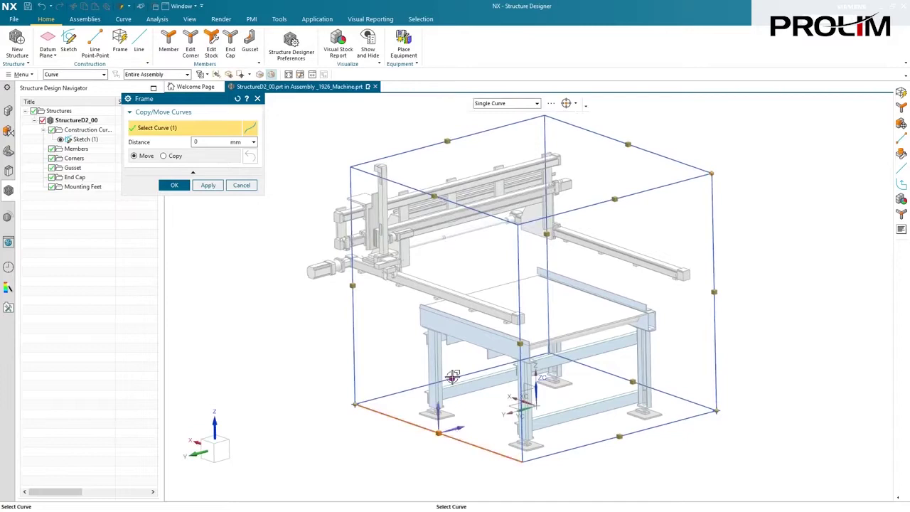
click(453, 380)
click(631, 384)
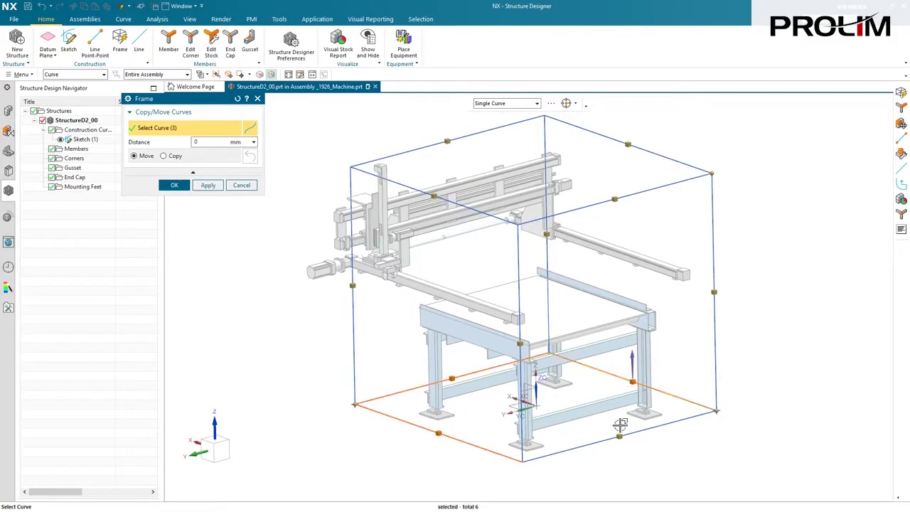
click(616, 436)
click(618, 418)
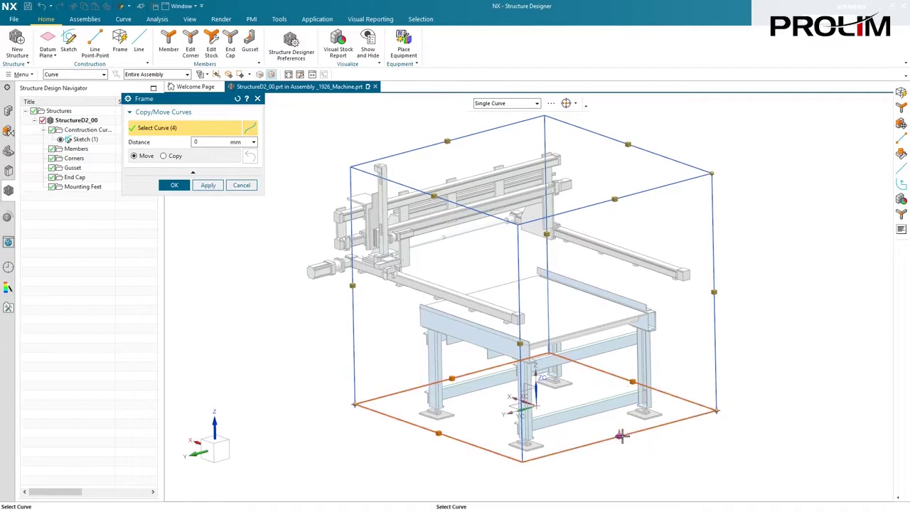
drag(629, 439, 709, 314)
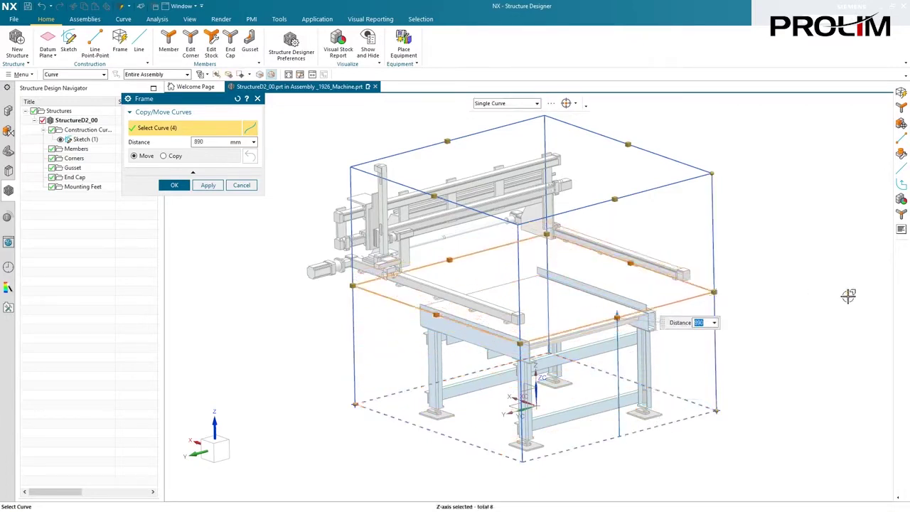
click(208, 185)
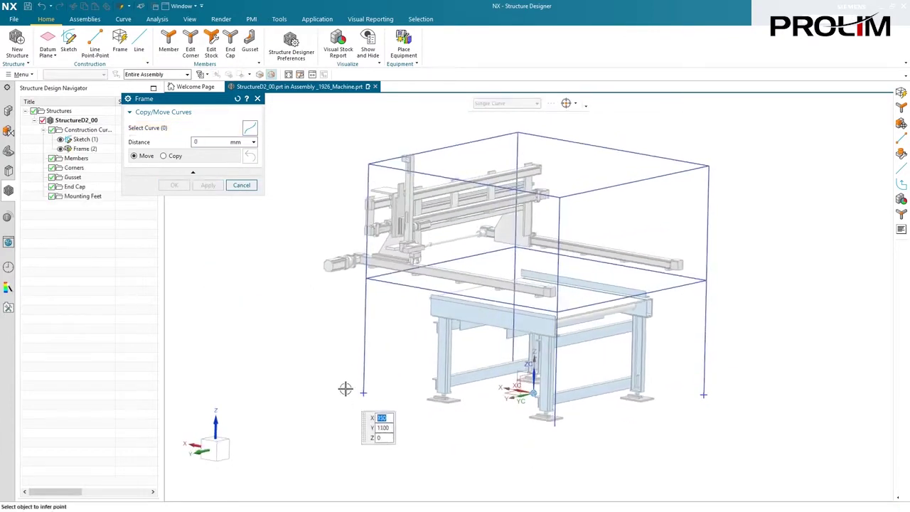
Draw a 220 mm-high base box between the lower corner vertices
click(363, 392)
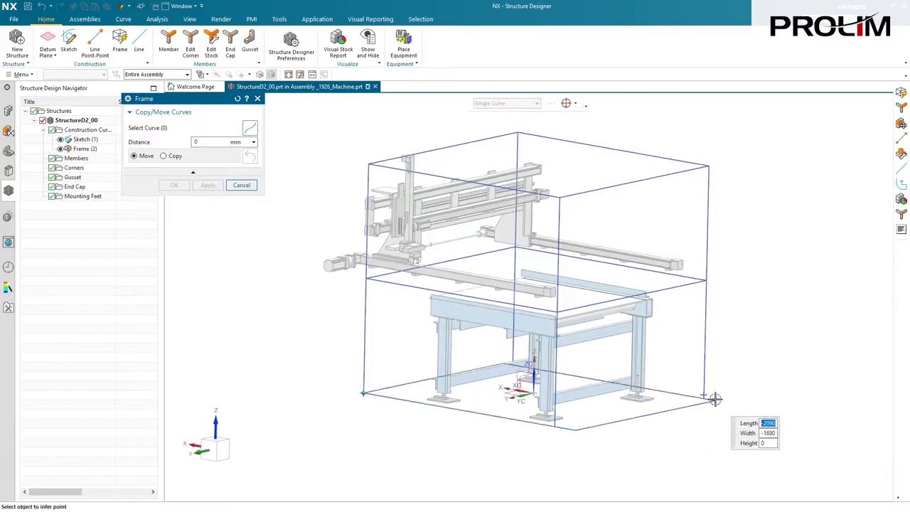
click(705, 395)
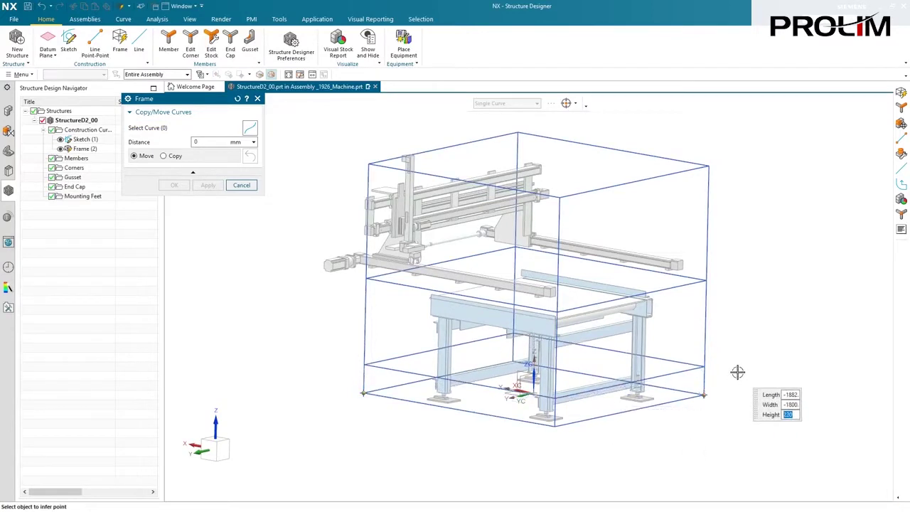
click(738, 372)
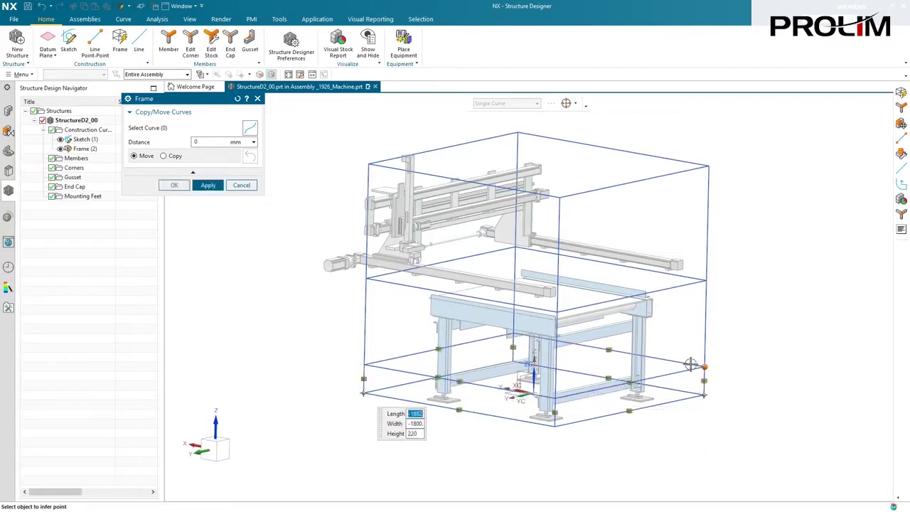
click(174, 185)
scroll(200, 260, up, 4)
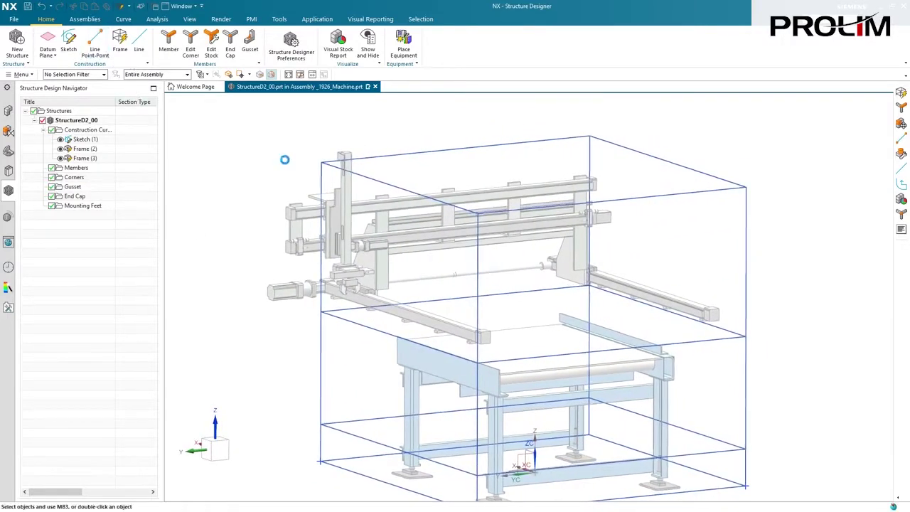
Draw diagonal construction lines Line (4) and Line (5) between the box corners
click(321, 163)
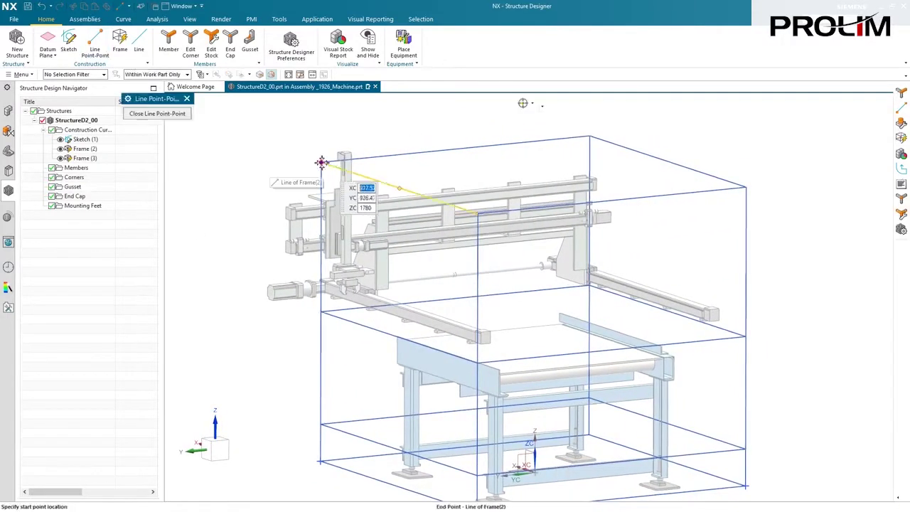
click(590, 283)
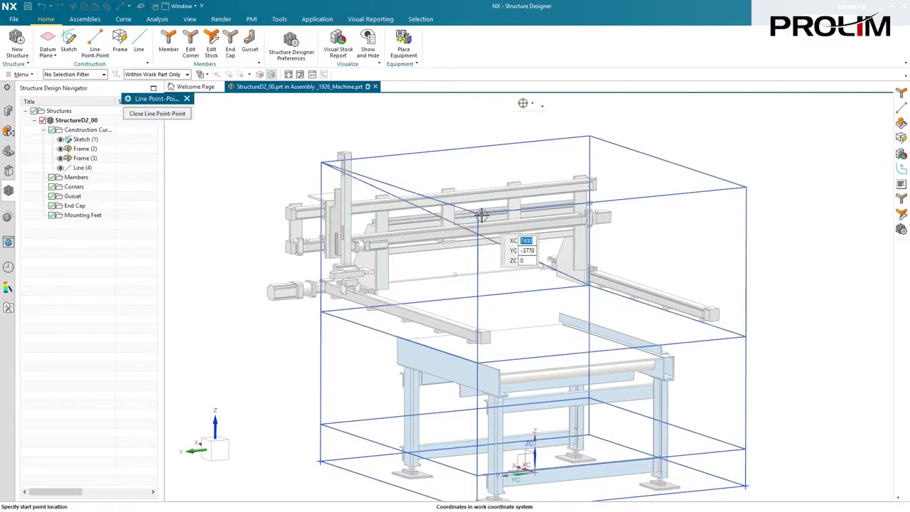
click(746, 336)
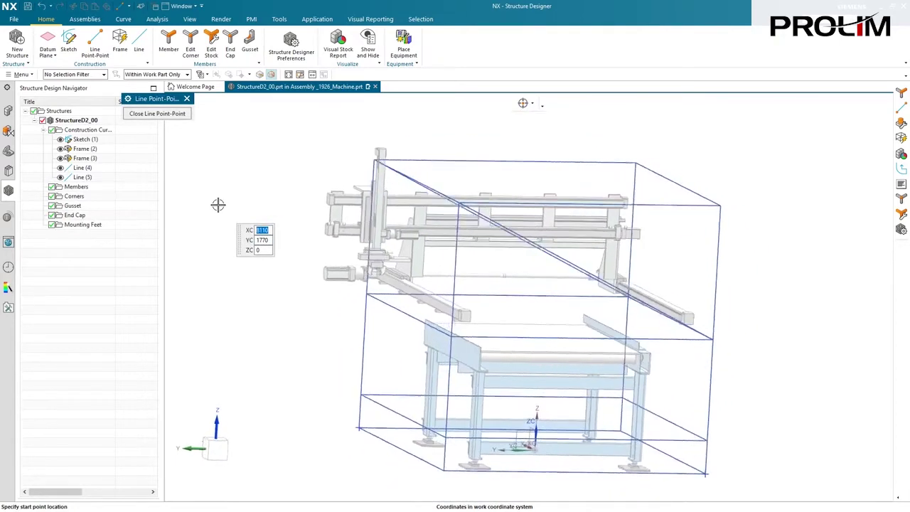
click(169, 116)
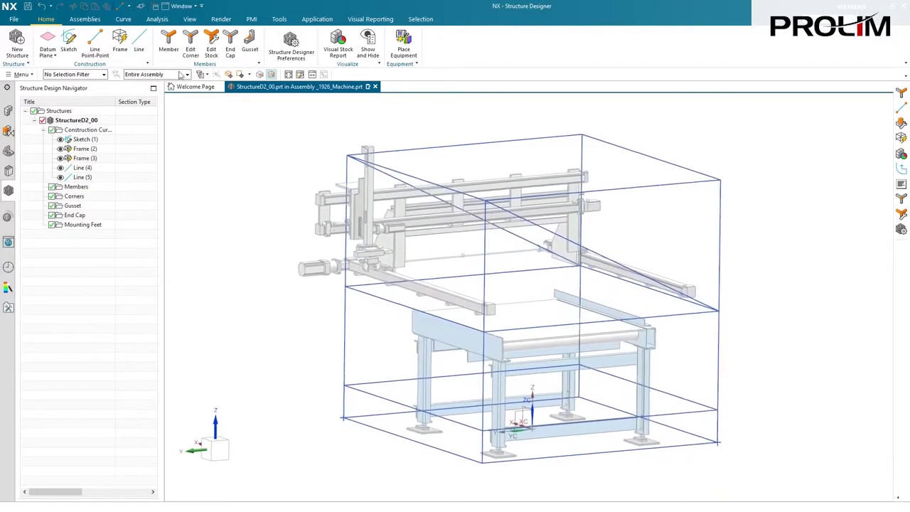
Start a Member with Angle Equal section, Steel, standard DIN EN 10056-1 and grade S235JR
click(169, 47)
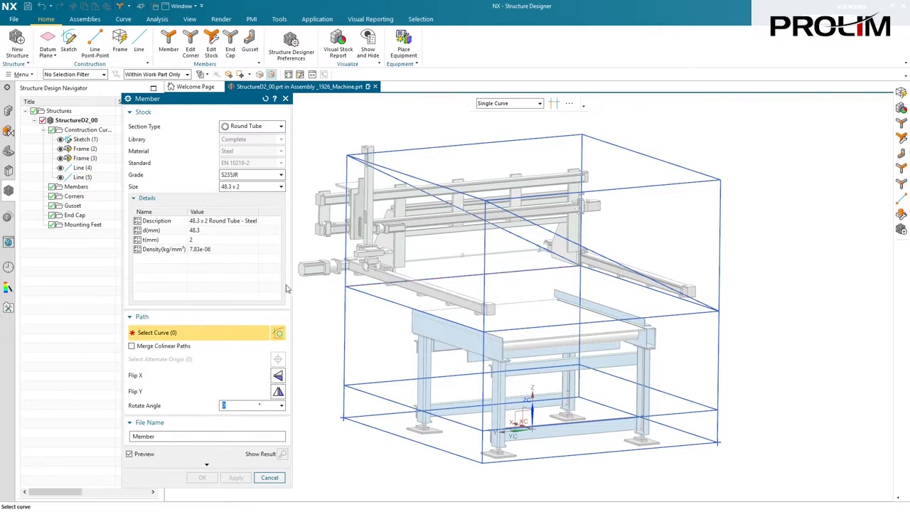
click(282, 131)
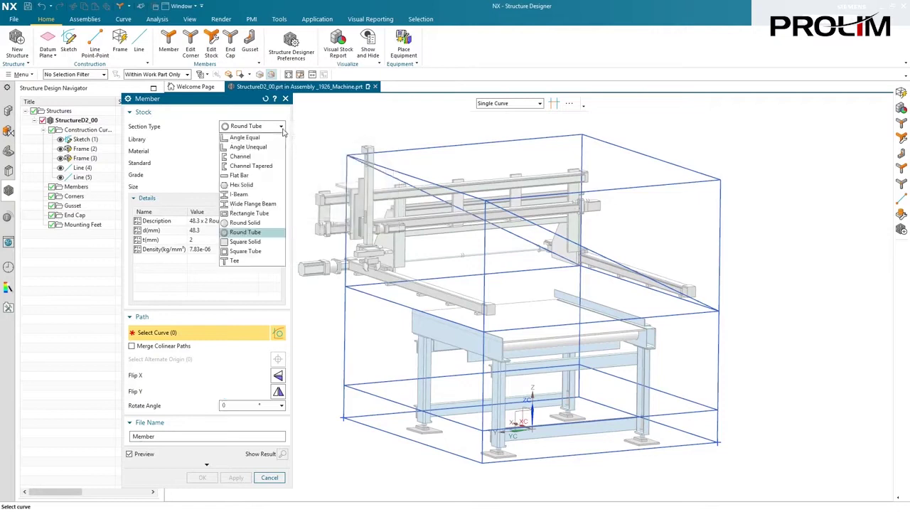
click(259, 137)
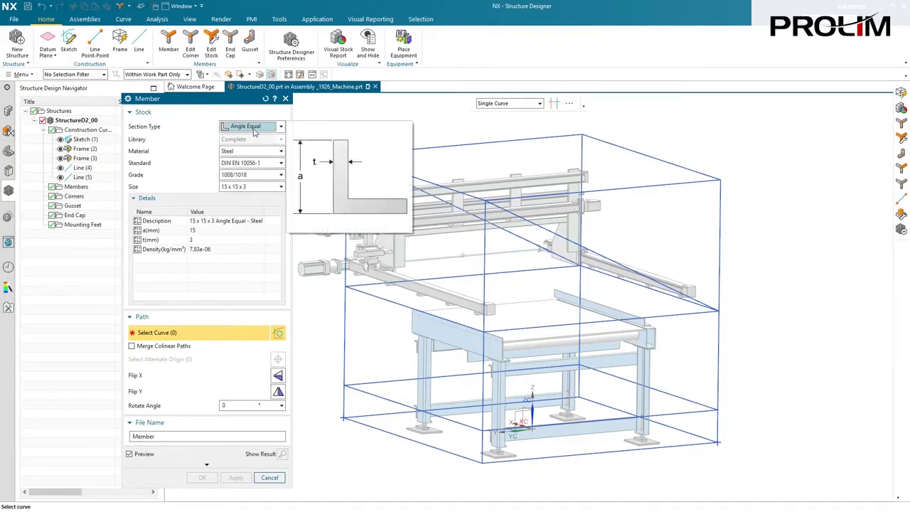
click(238, 151)
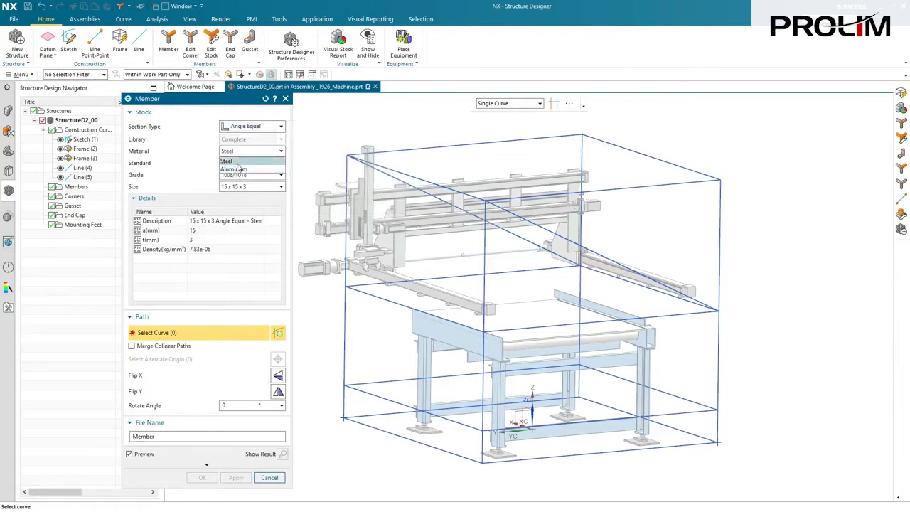
click(235, 161)
click(242, 163)
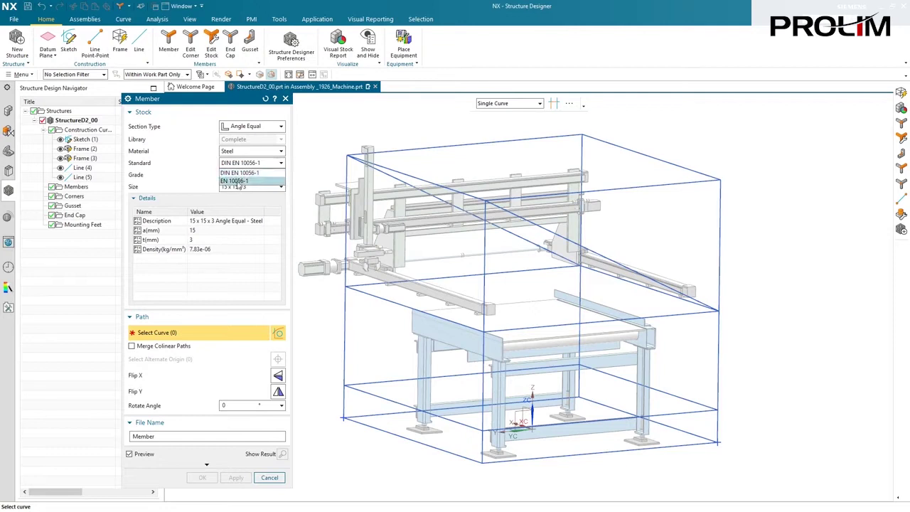
click(241, 175)
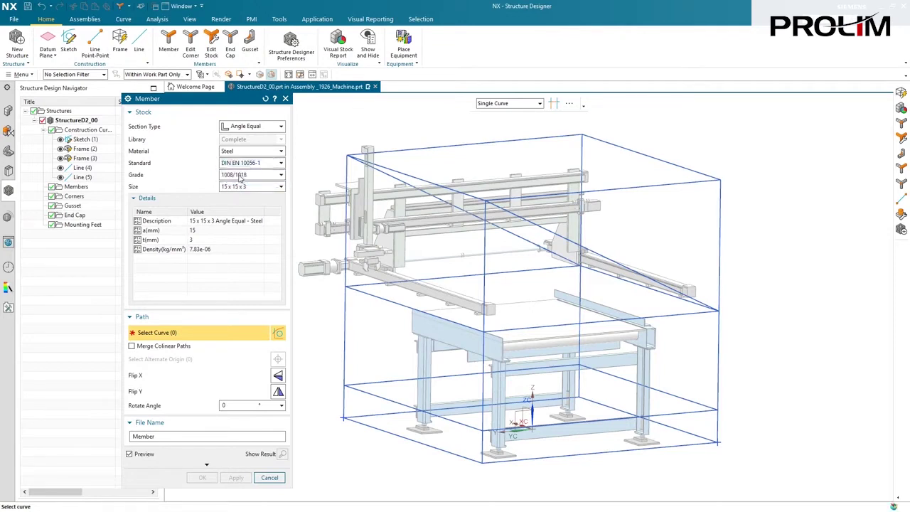
click(242, 176)
click(239, 192)
Browse the stock sizes, keep 15 x 15 x 3, and review the section type list again
click(236, 187)
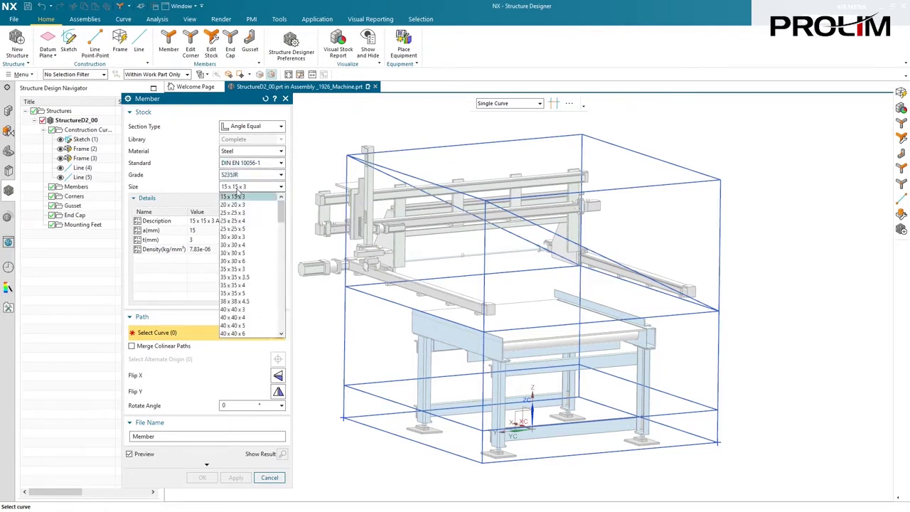
drag(281, 208, 281, 240)
click(263, 129)
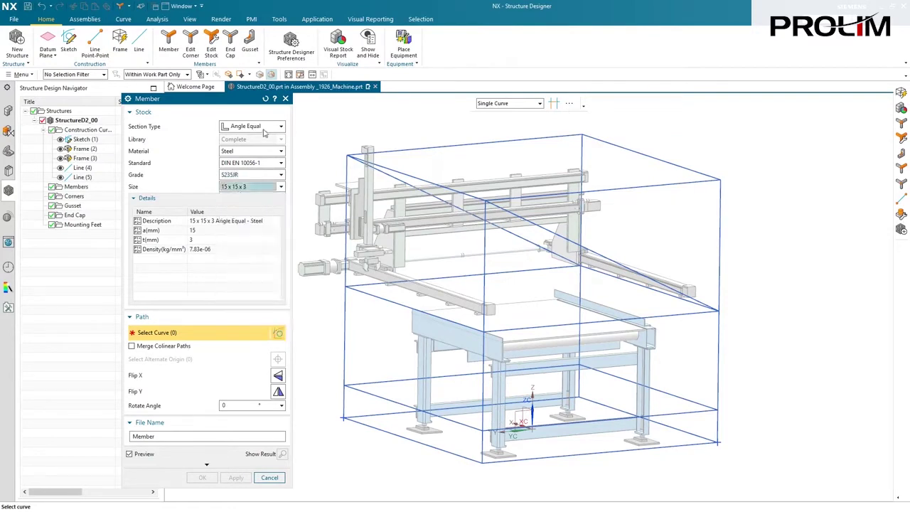
click(263, 128)
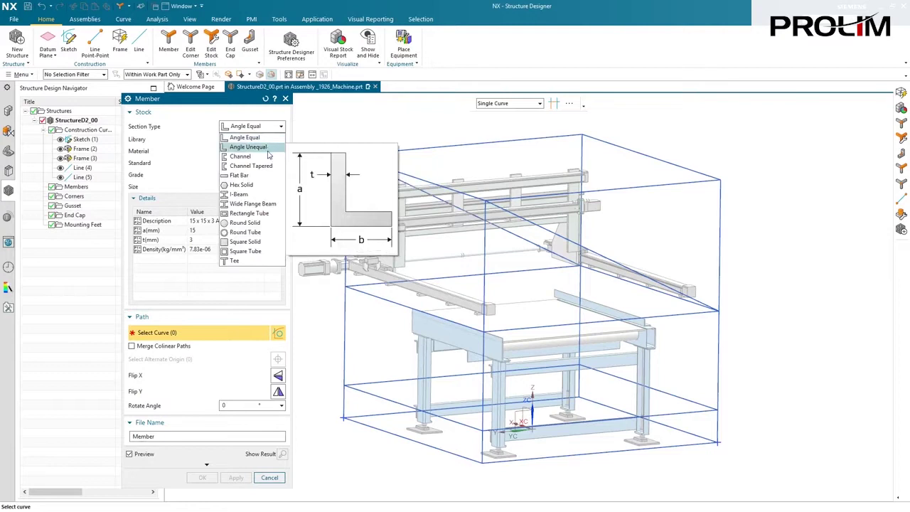
mouse_move(267, 169)
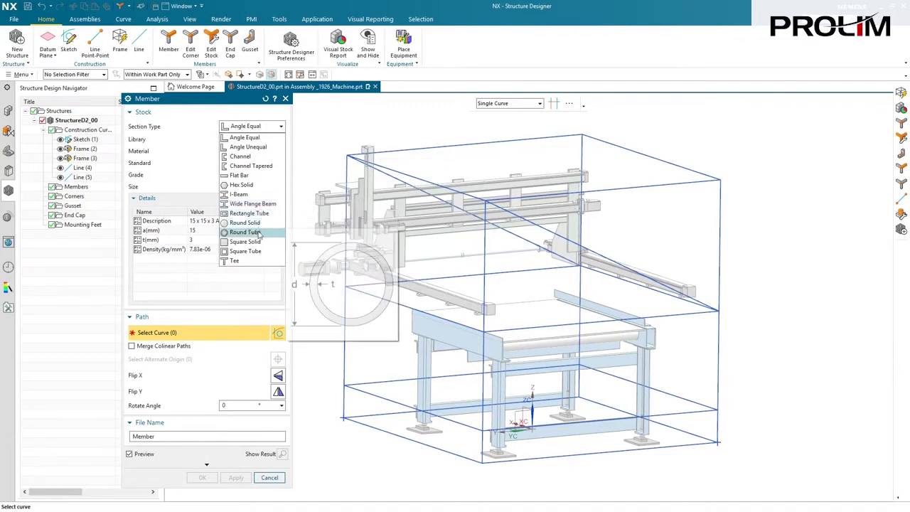
mouse_move(257, 252)
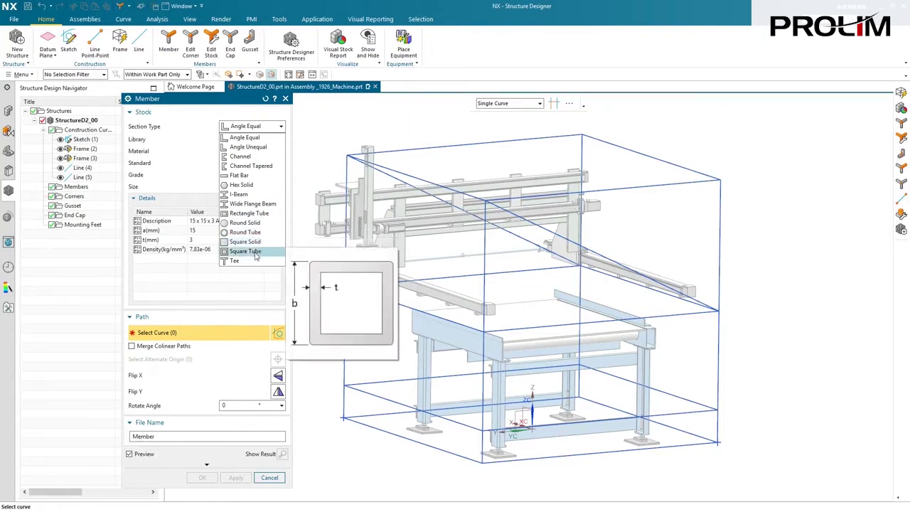
Create 60 x 4 Square Tube members on all twelve frame curves and inspect the corners
click(245, 252)
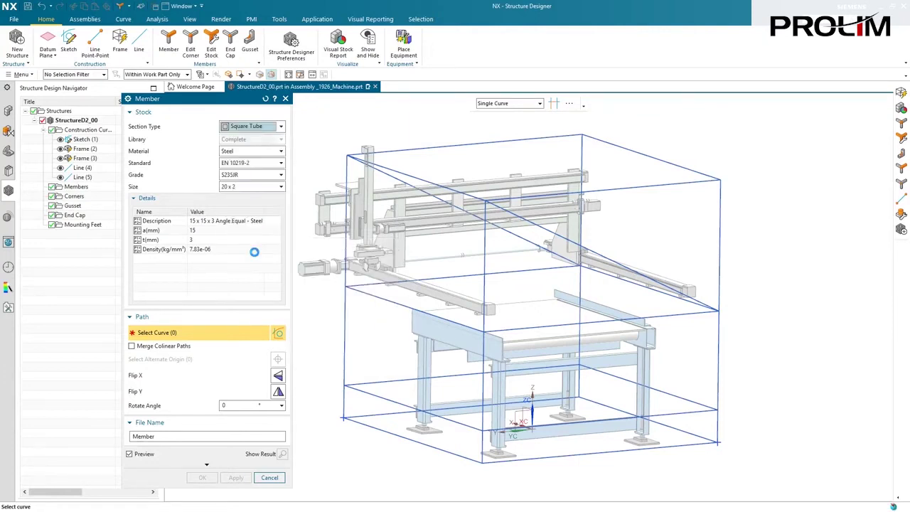
click(282, 188)
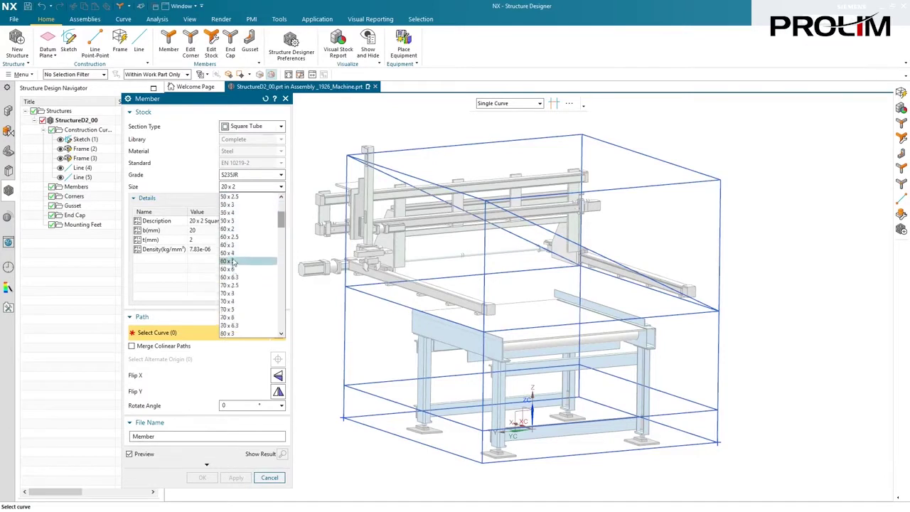
click(235, 253)
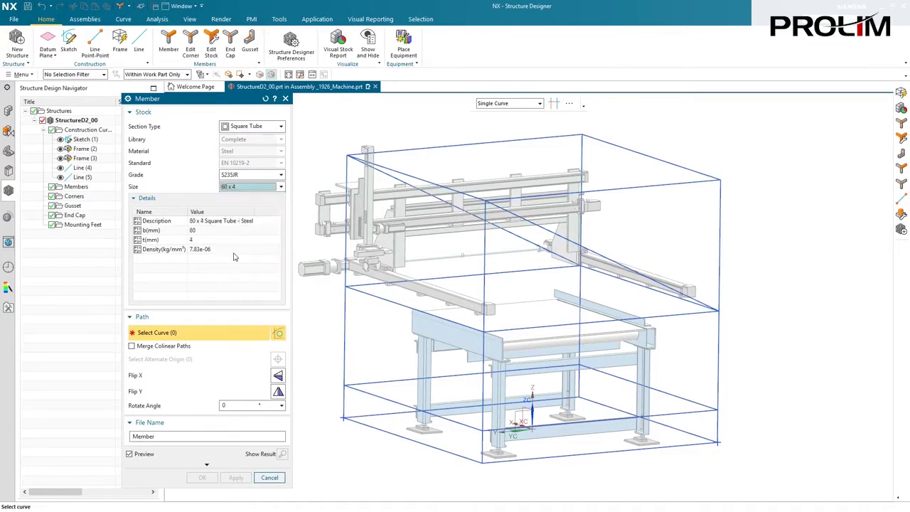
click(92, 150)
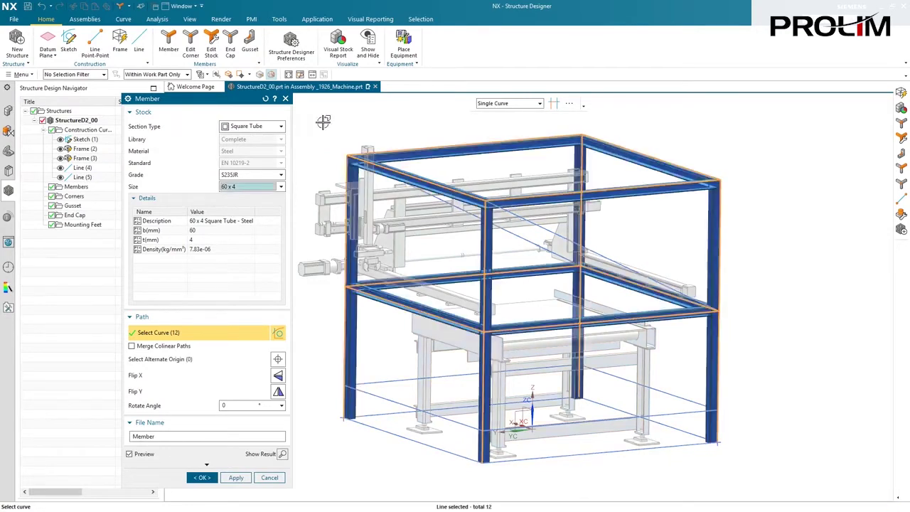
click(236, 478)
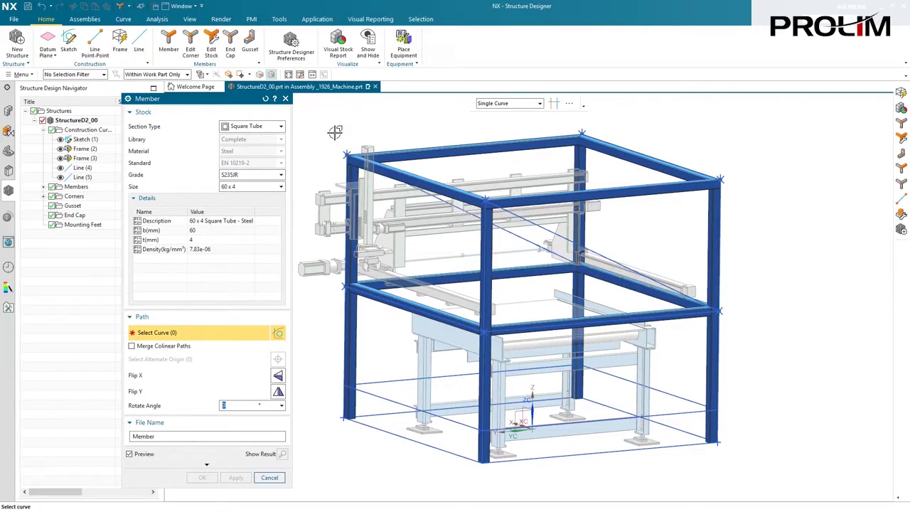
middle_drag(633, 204, 641, 158)
scroll(587, 152, up, 10)
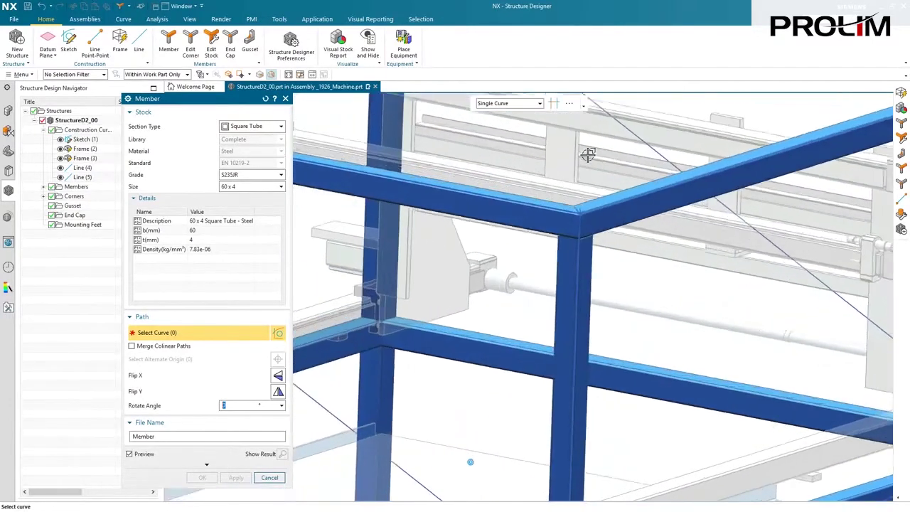
scroll(587, 155, down, 10)
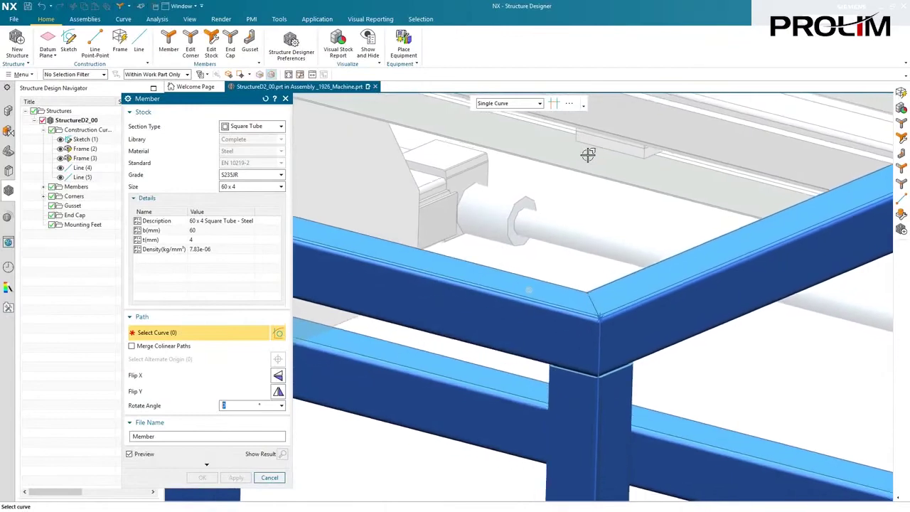
scroll(588, 154, down, 10)
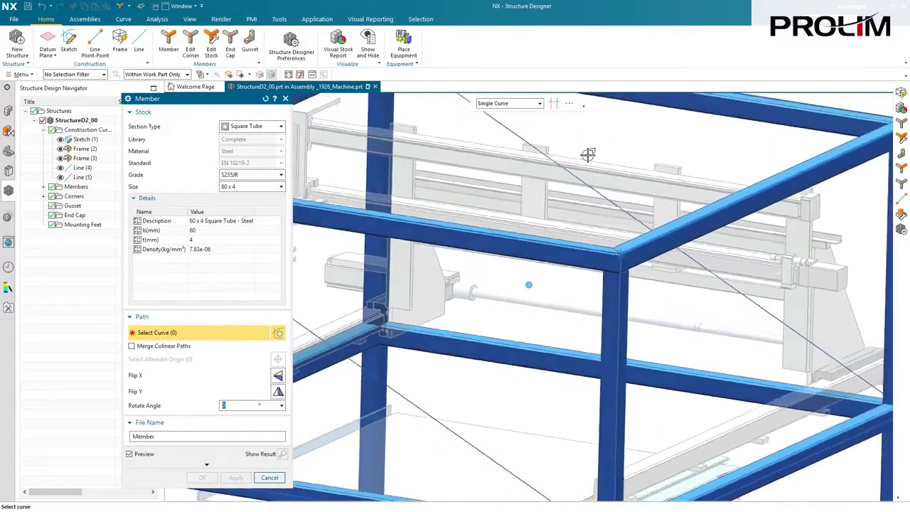
key(Home)
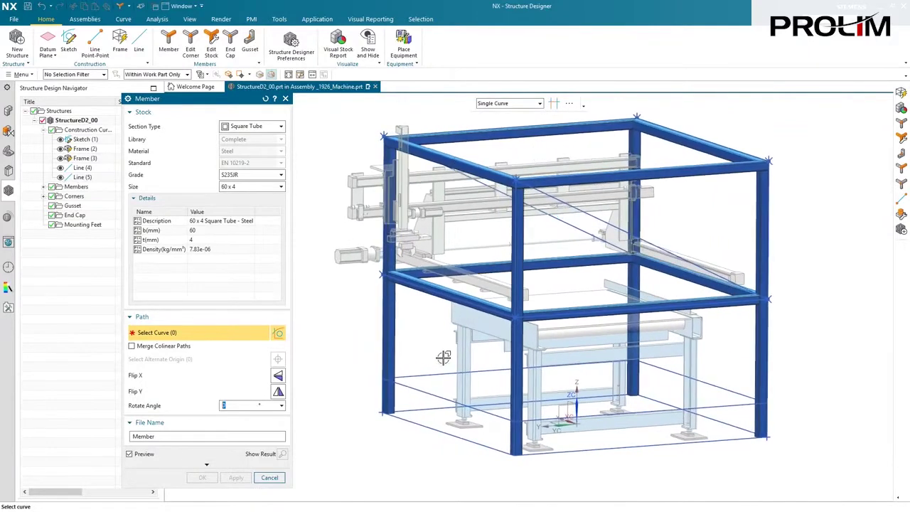
Set a 45 x 45 x 3 Angle Equal on the bottom line, flipping the profile about Y and X
click(282, 126)
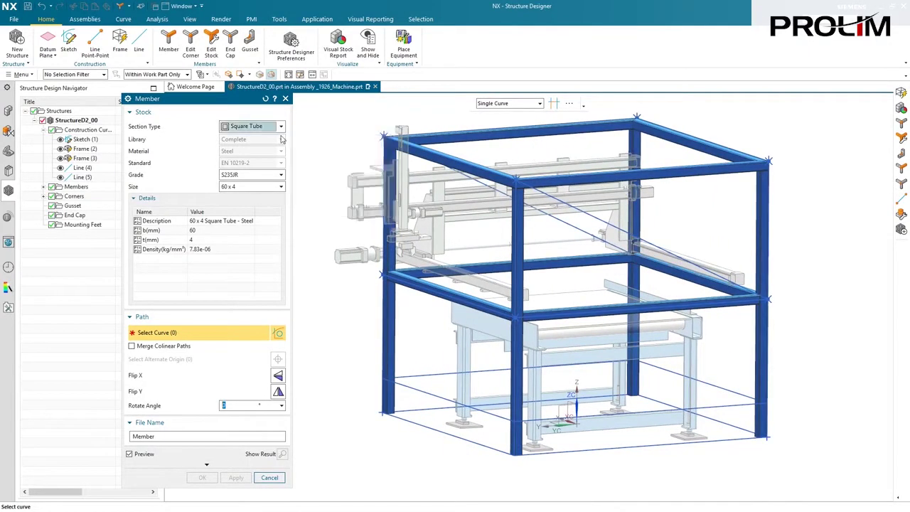
click(259, 138)
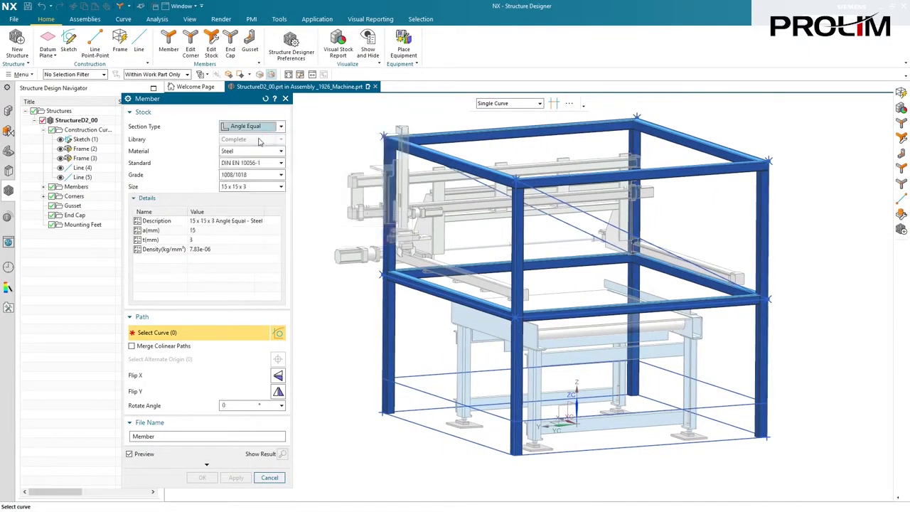
click(424, 375)
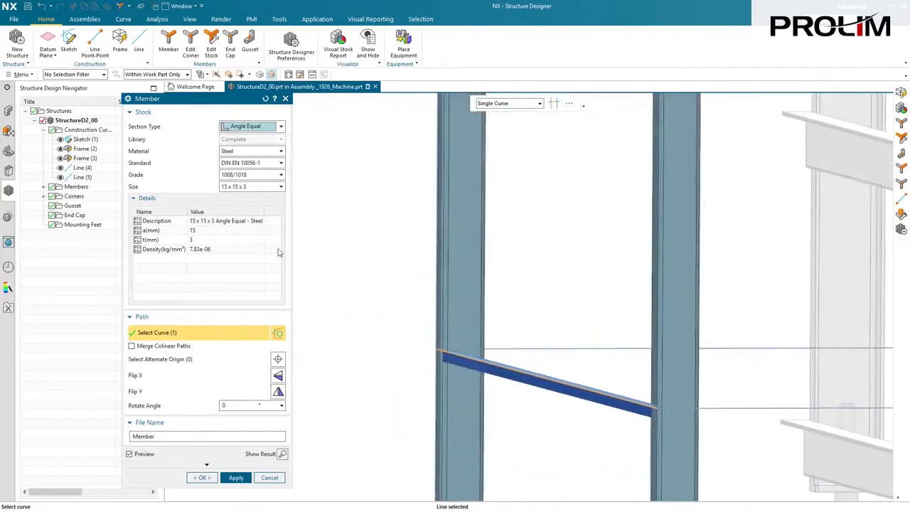
click(280, 186)
scroll(245, 285, down, 3)
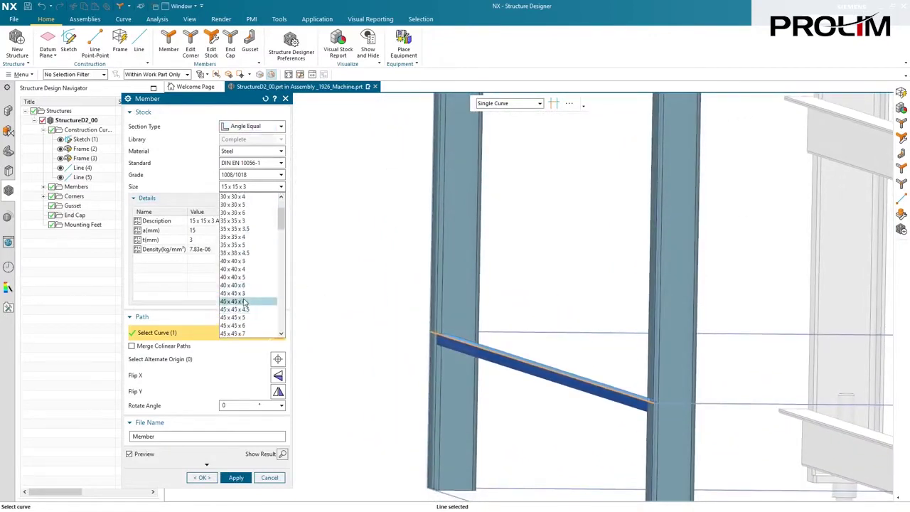
click(242, 294)
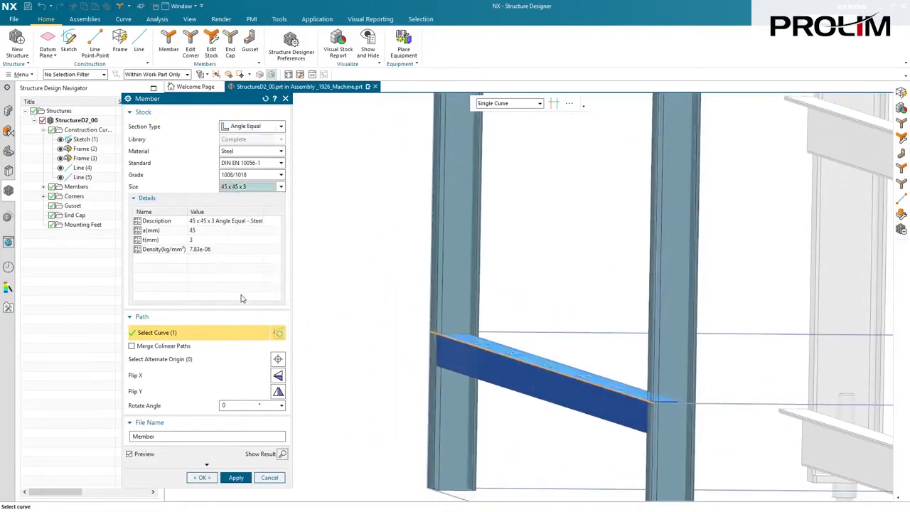
click(278, 393)
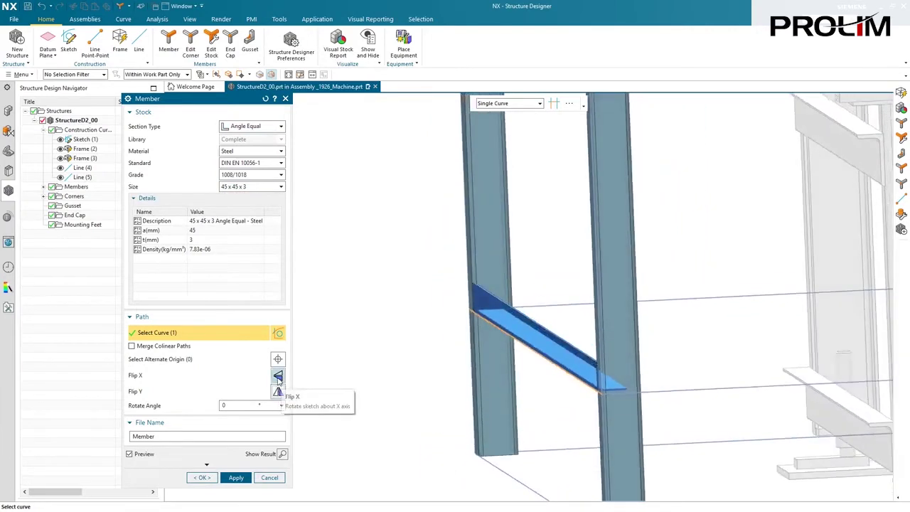
click(278, 377)
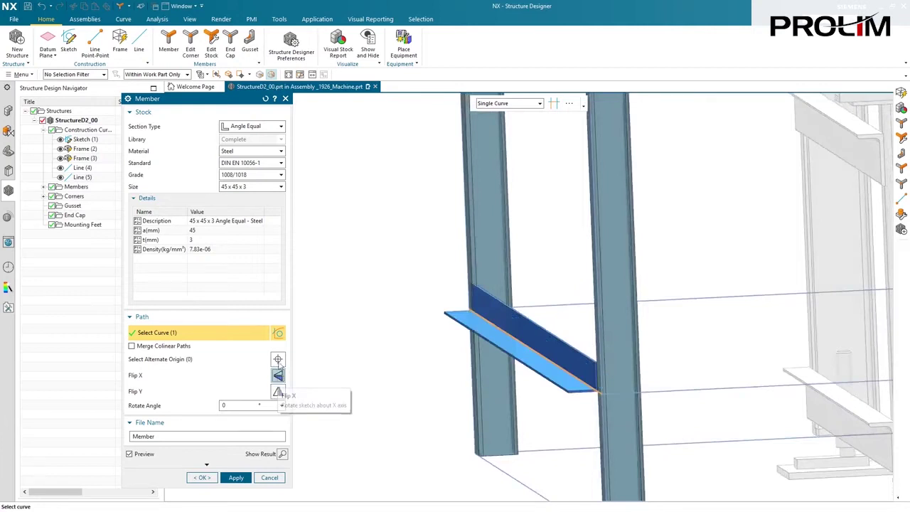
Place the angle profile on an alternate origin corner point
click(278, 359)
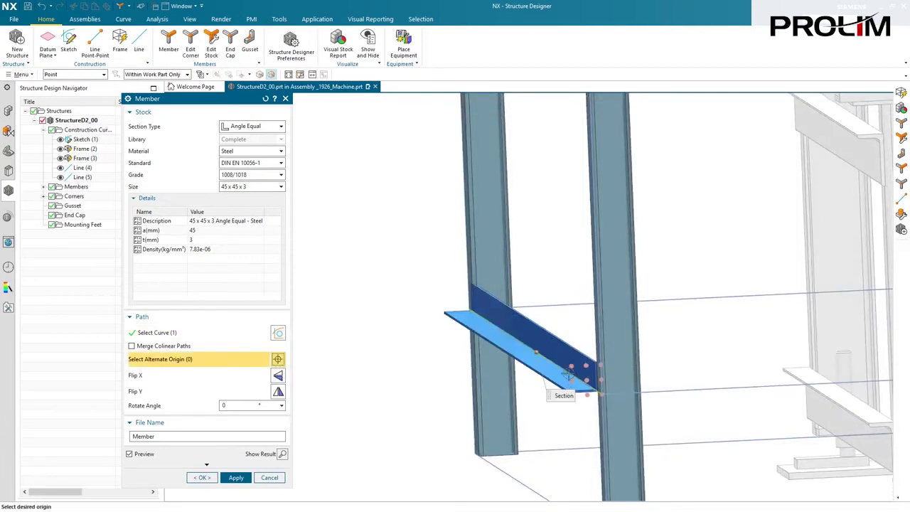
click(571, 367)
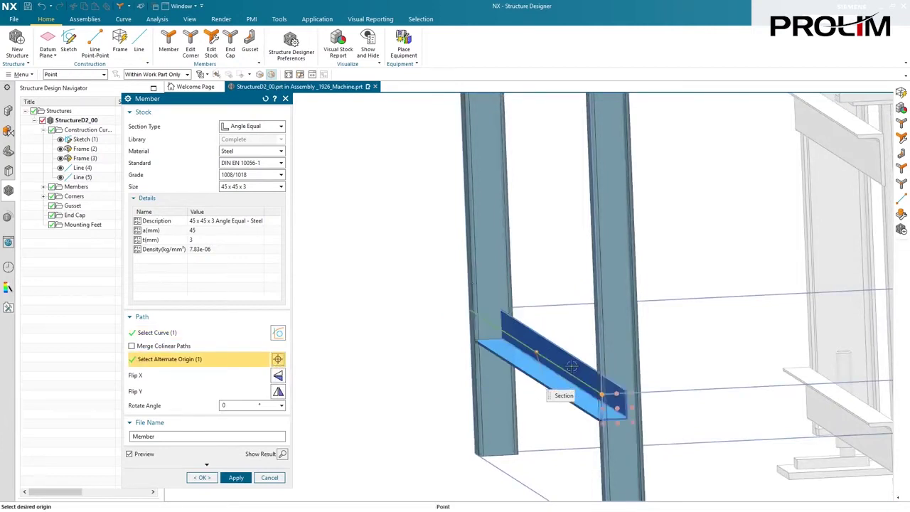
click(603, 422)
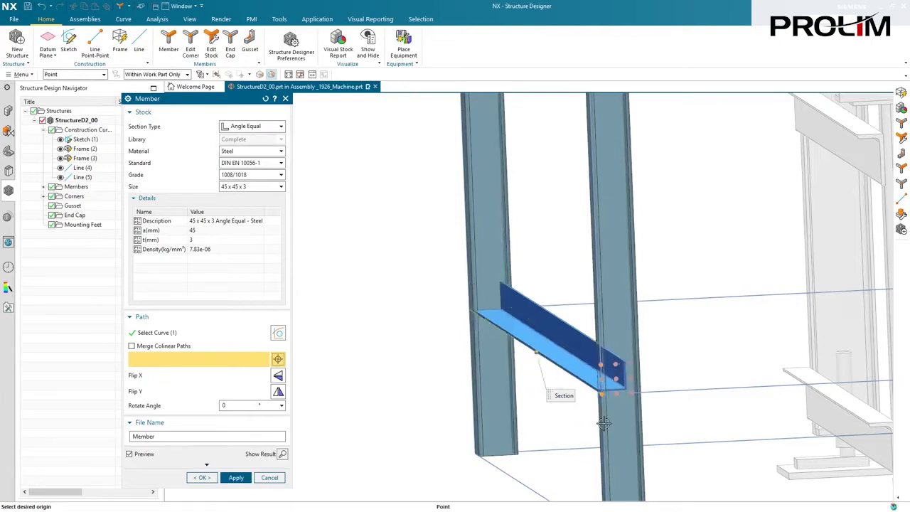
click(616, 380)
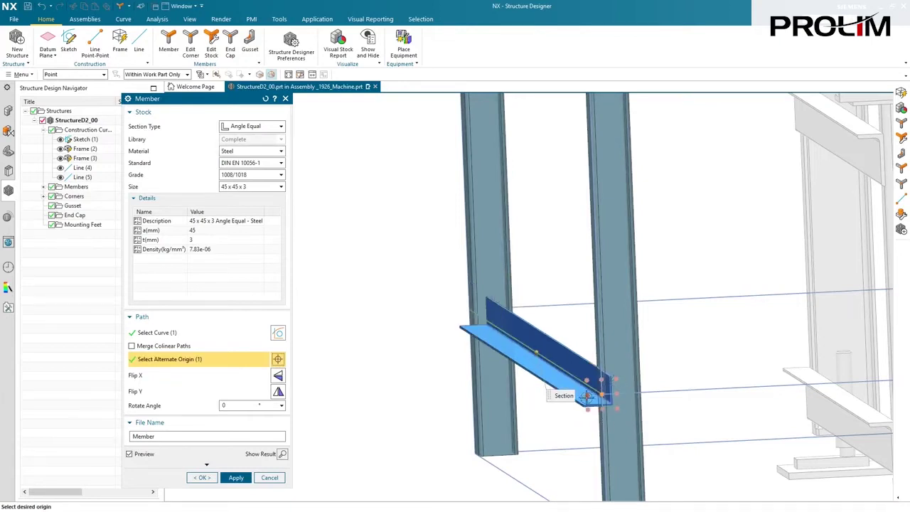
click(586, 397)
key(Home)
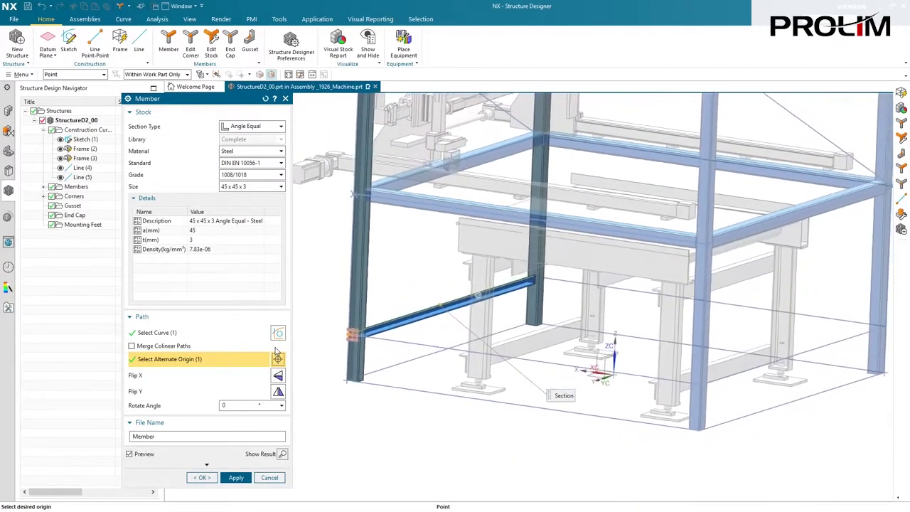
Add the remaining lower frame edges and create the four angle members
click(260, 335)
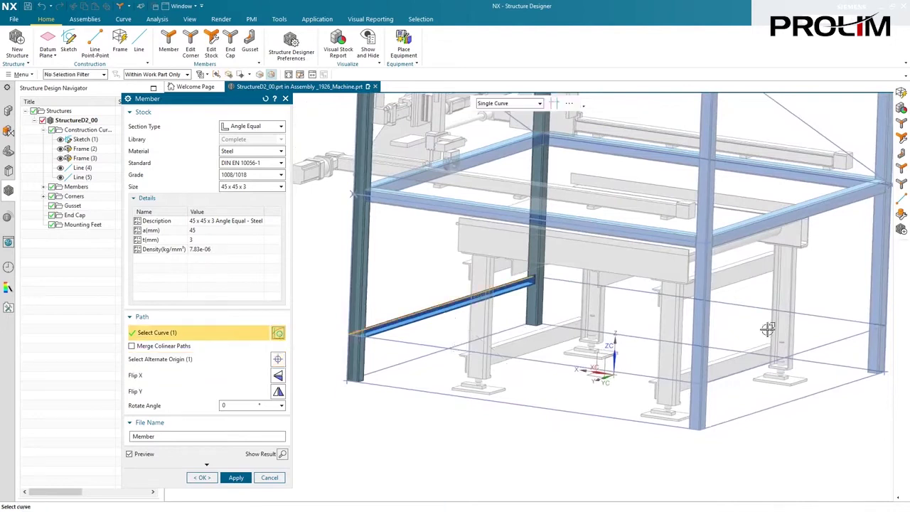
click(825, 317)
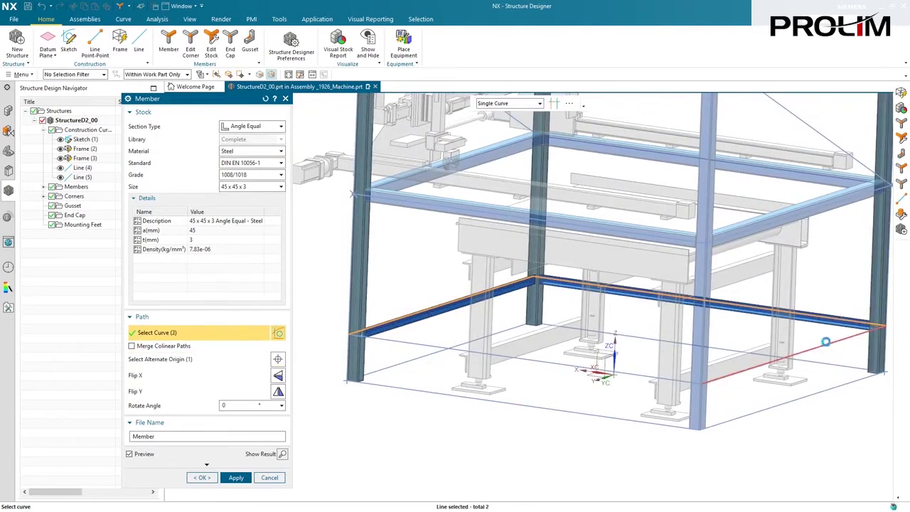
click(829, 340)
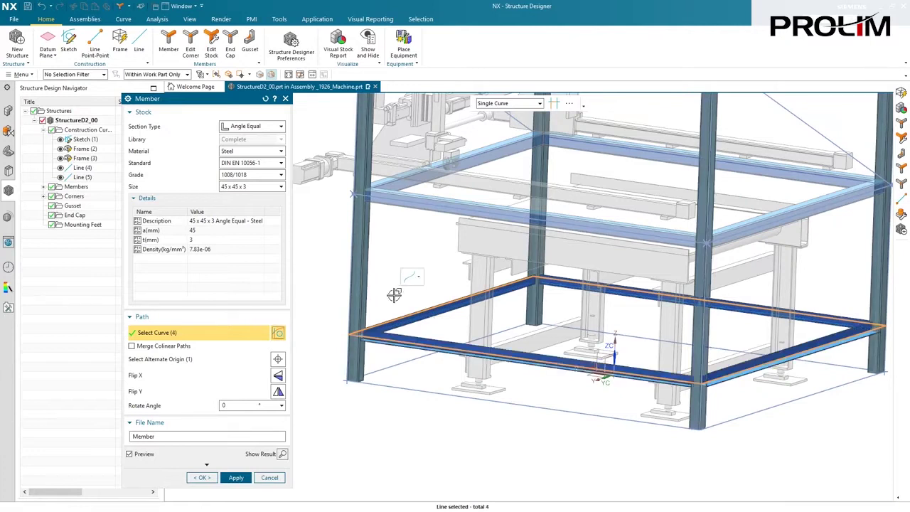
click(236, 477)
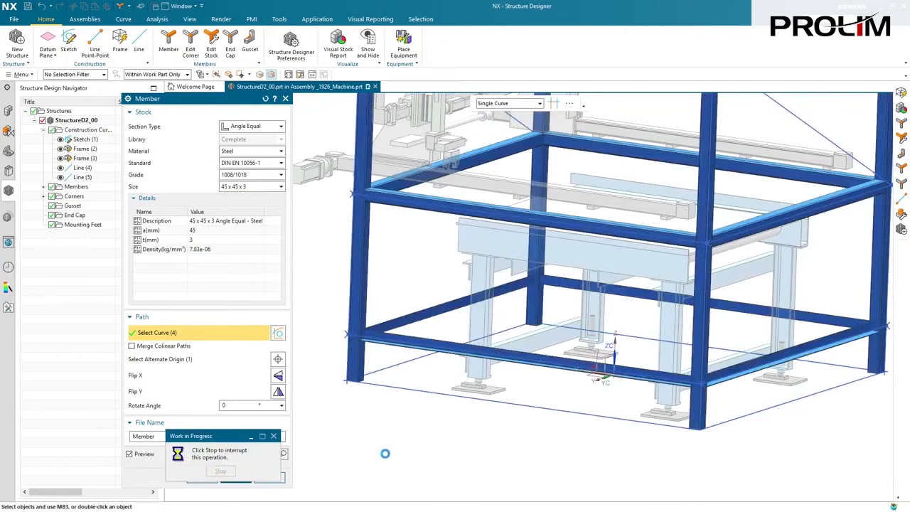
middle_drag(386, 453, 386, 453)
Add a 33.7 x 3 Round Tube brace along the top diagonal construction line
click(253, 126)
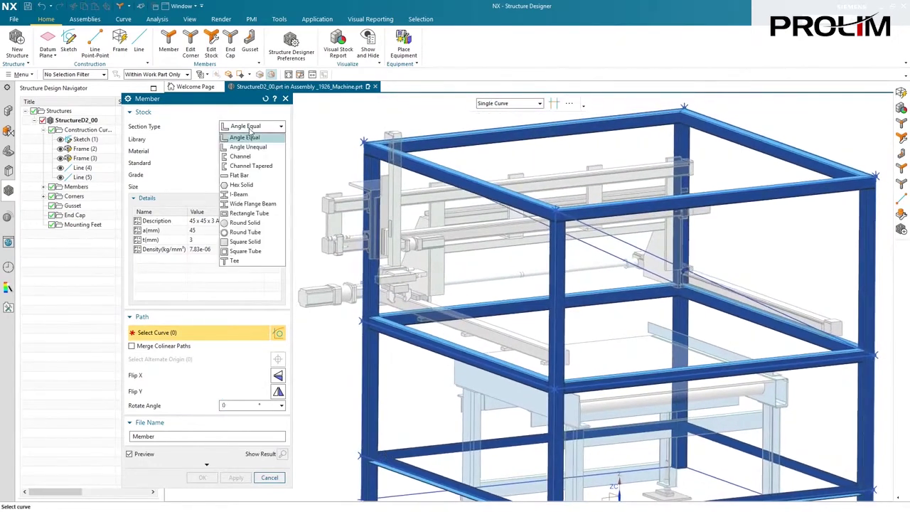
click(246, 232)
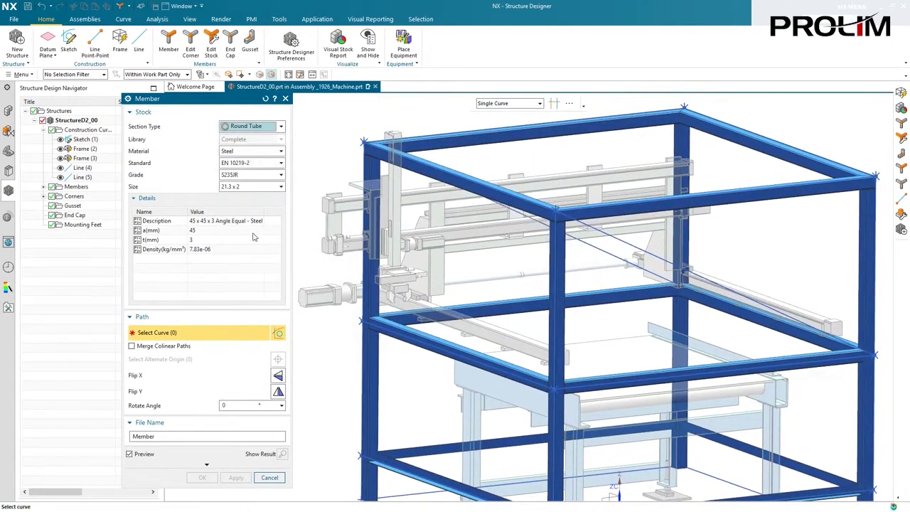
click(248, 187)
click(235, 261)
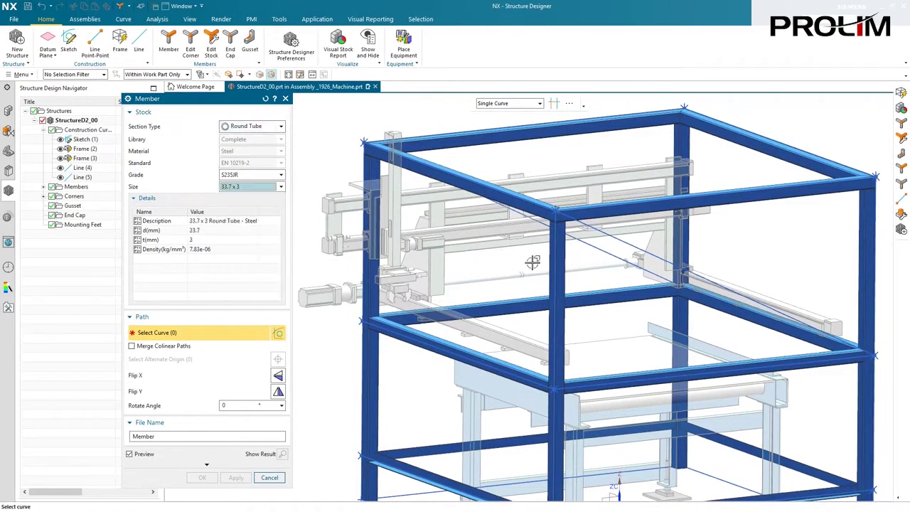
click(619, 244)
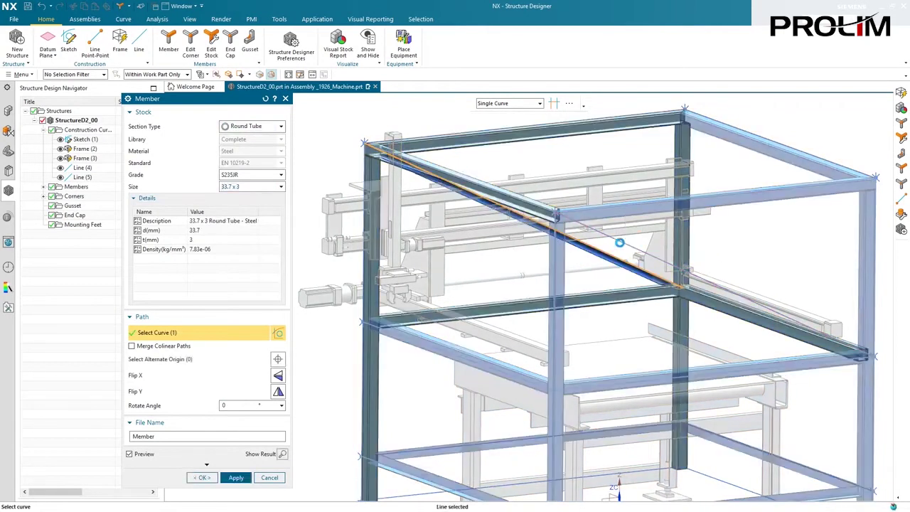
click(209, 475)
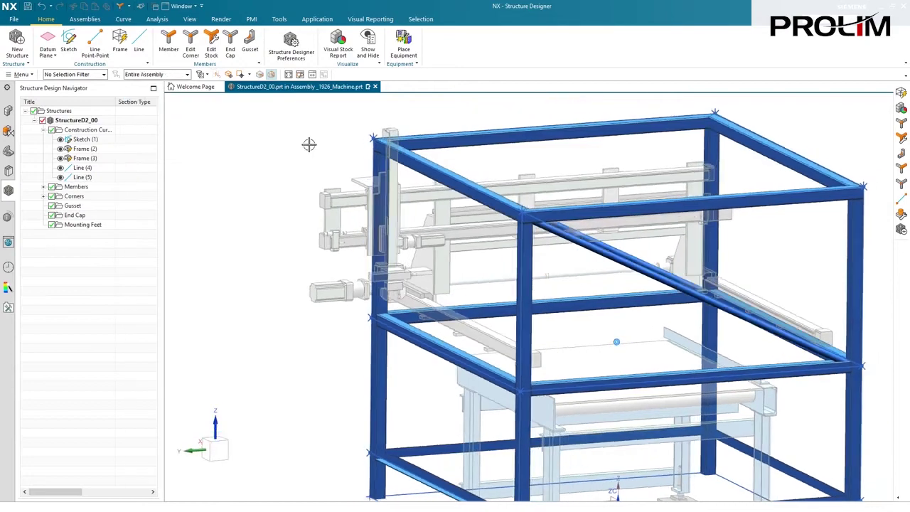
key(Home)
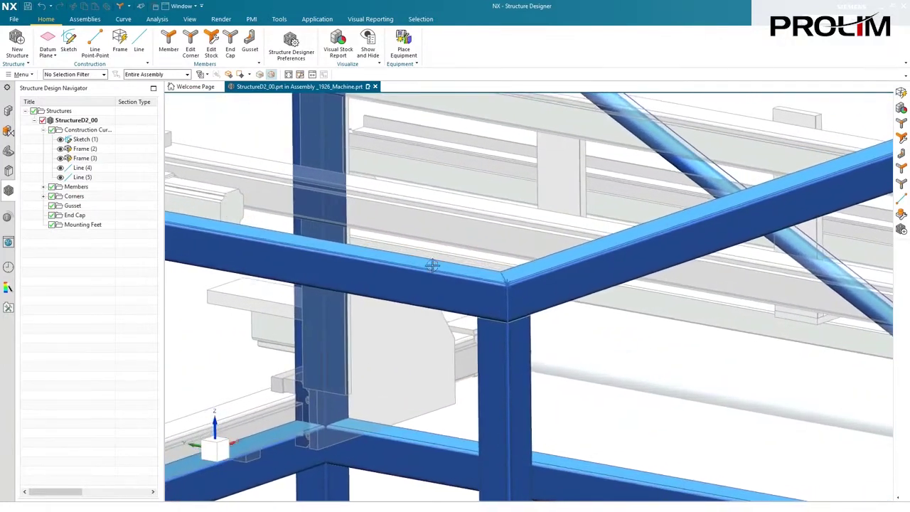
Make the top corner a Butt joint, reordering Square Tube_00, _01 and _02 so Square Tube_02 leads
double_click(504, 281)
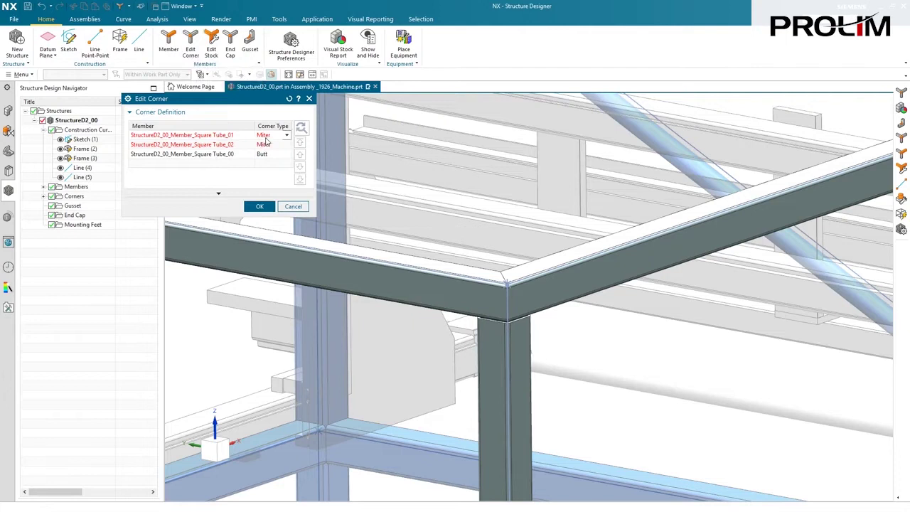
click(286, 136)
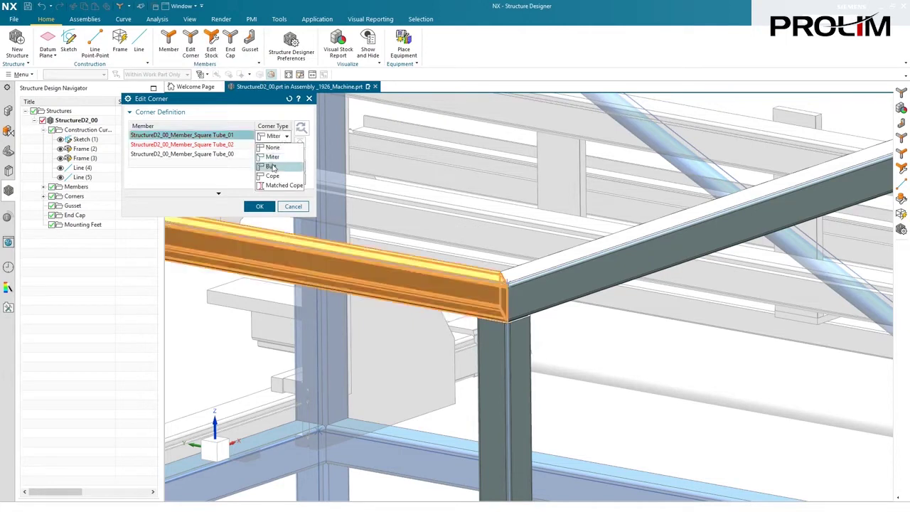
click(276, 168)
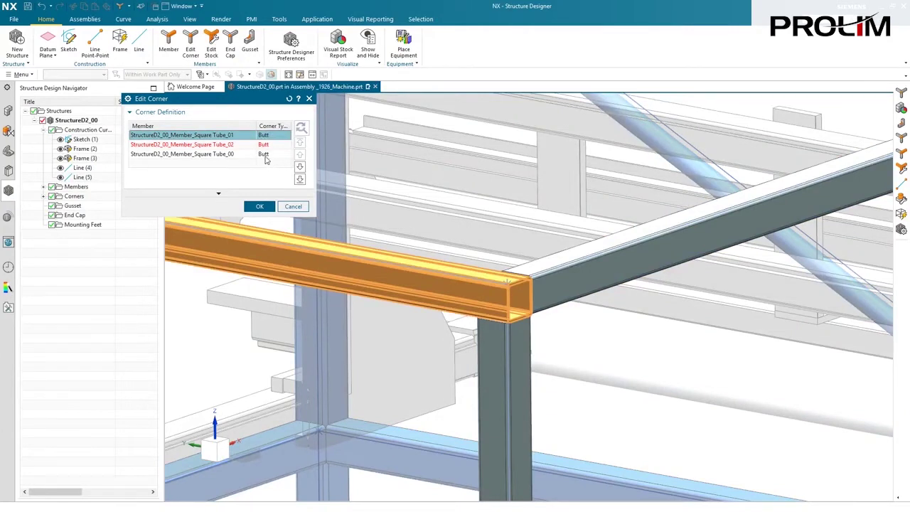
click(265, 155)
click(300, 144)
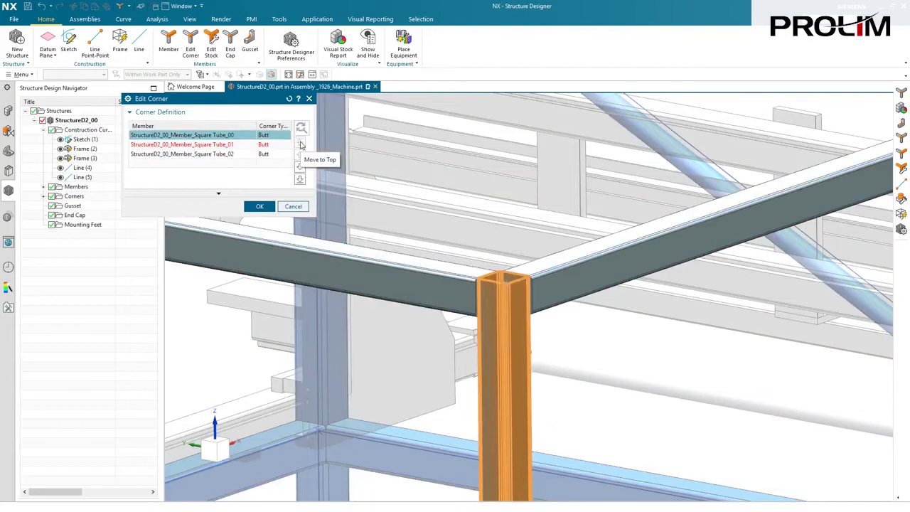
click(275, 148)
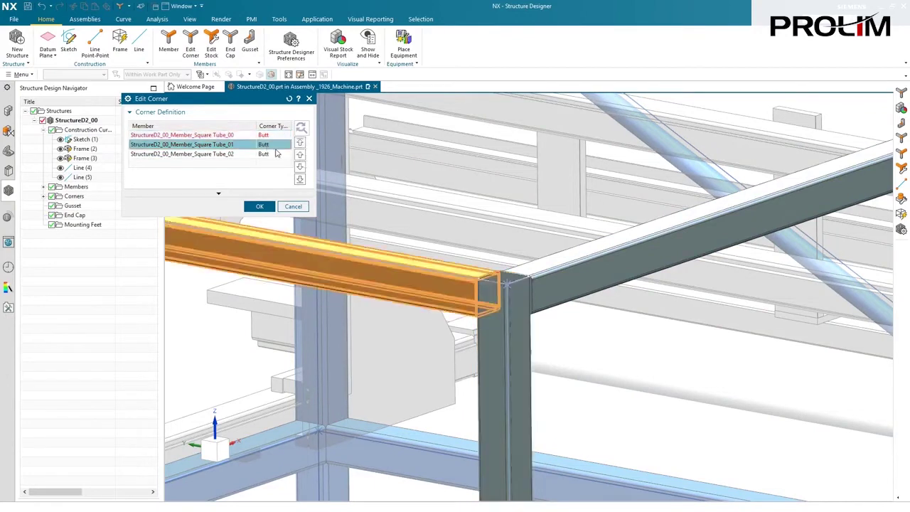
click(299, 158)
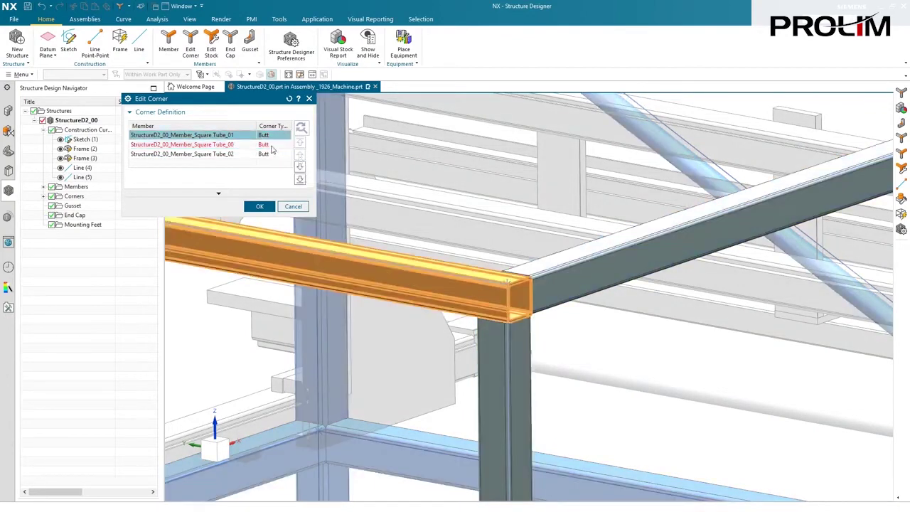
click(271, 147)
click(268, 155)
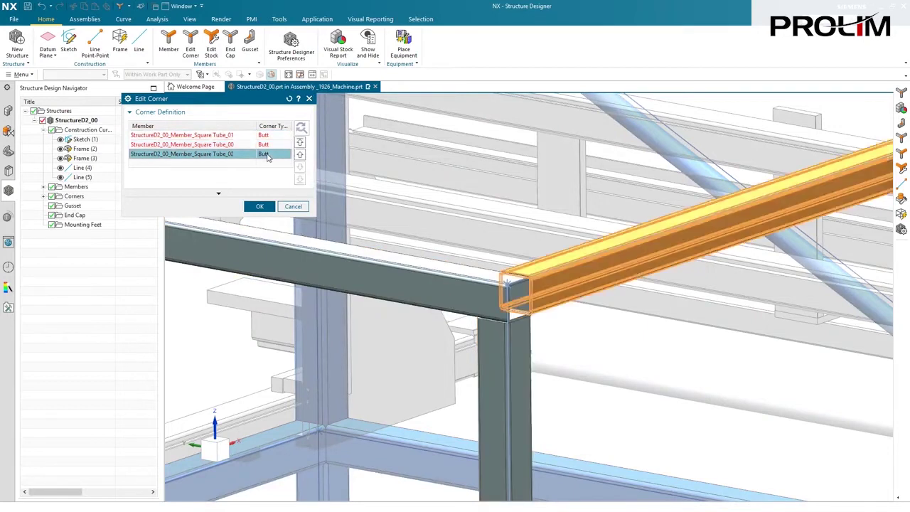
click(299, 144)
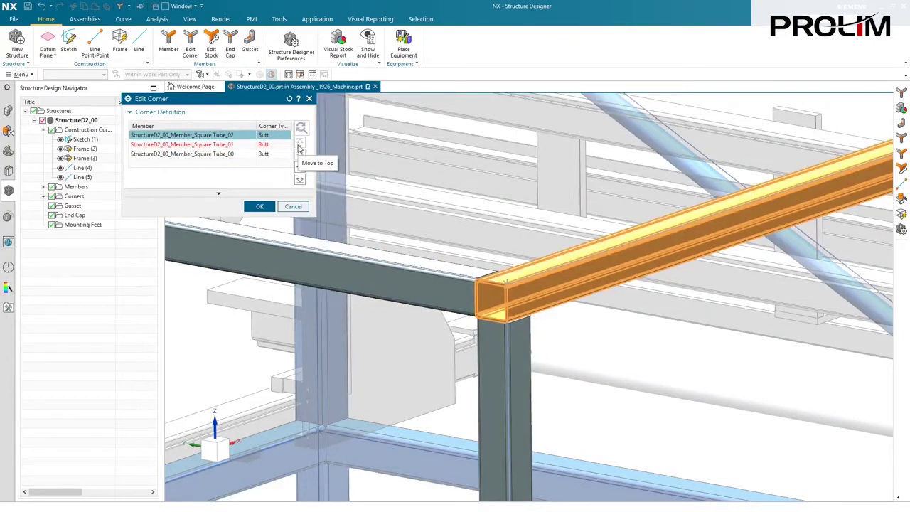
click(261, 207)
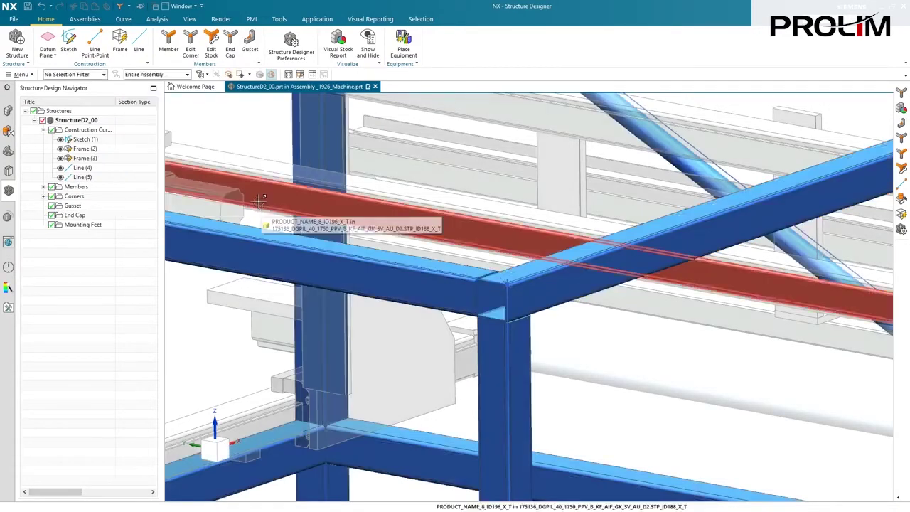
Expand Members in the structure navigator and inspect a corner and the Square Tube_07 member
click(42, 187)
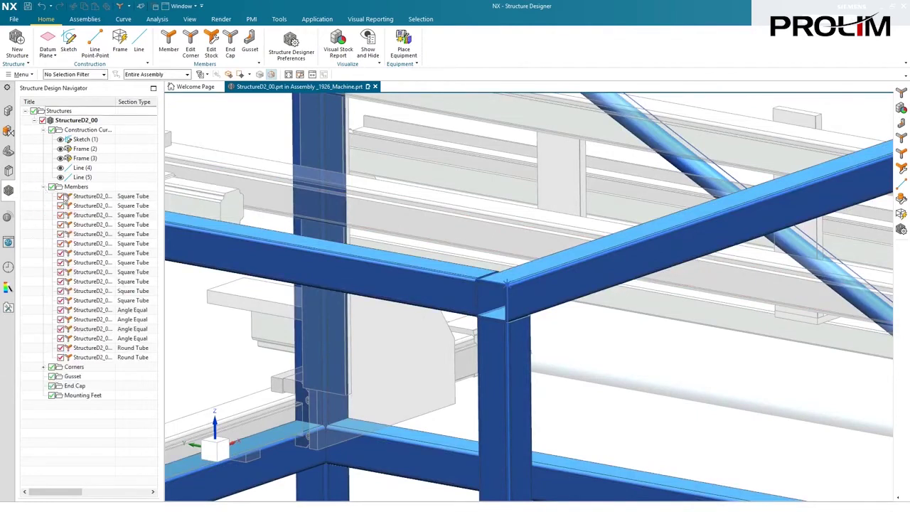
click(89, 215)
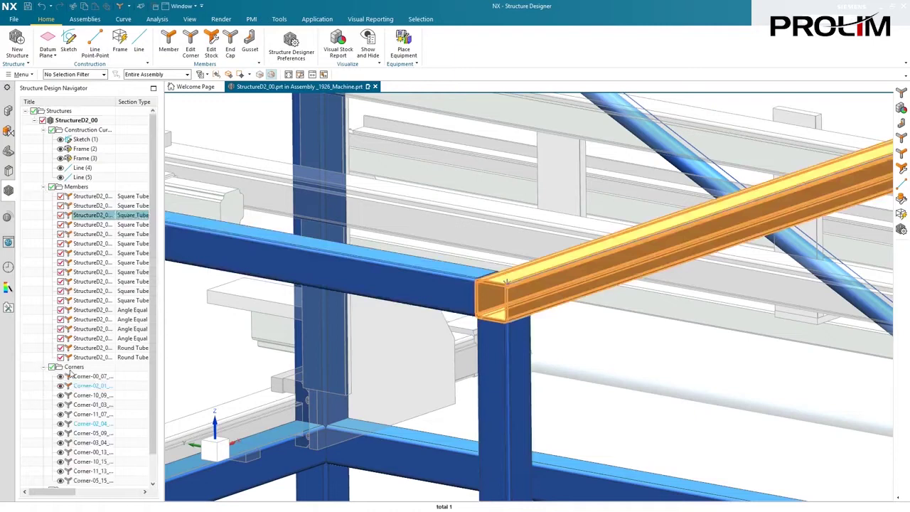
click(91, 423)
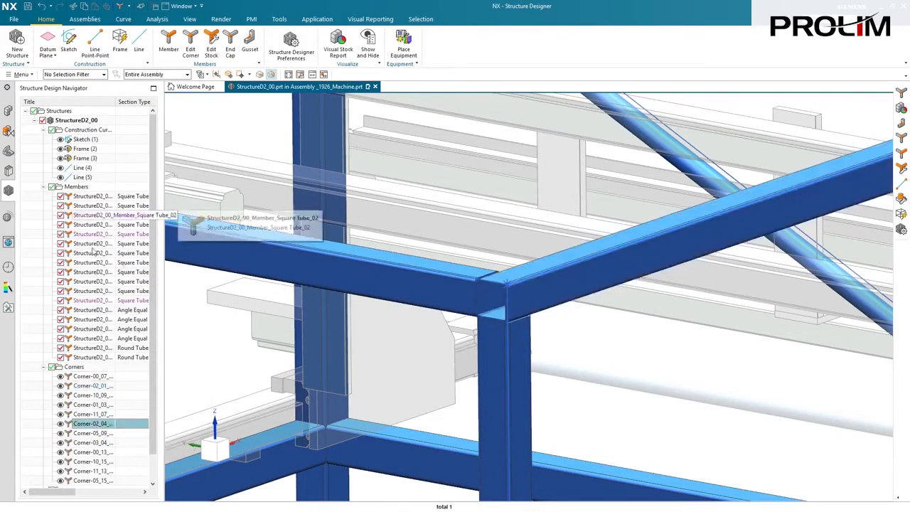
key(Escape)
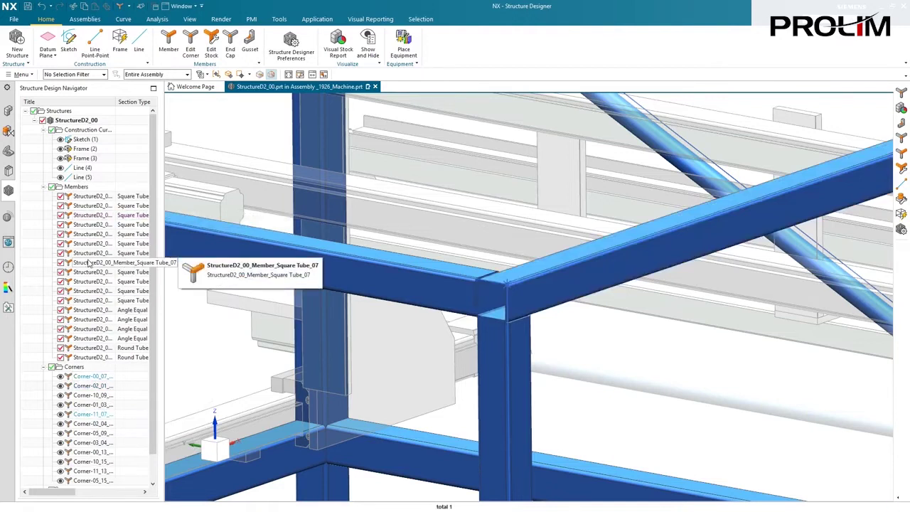
click(89, 263)
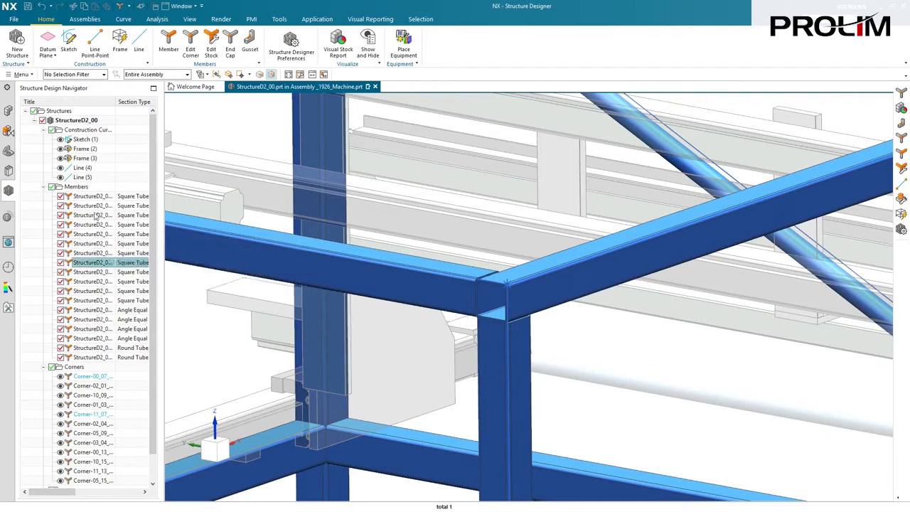
click(84, 189)
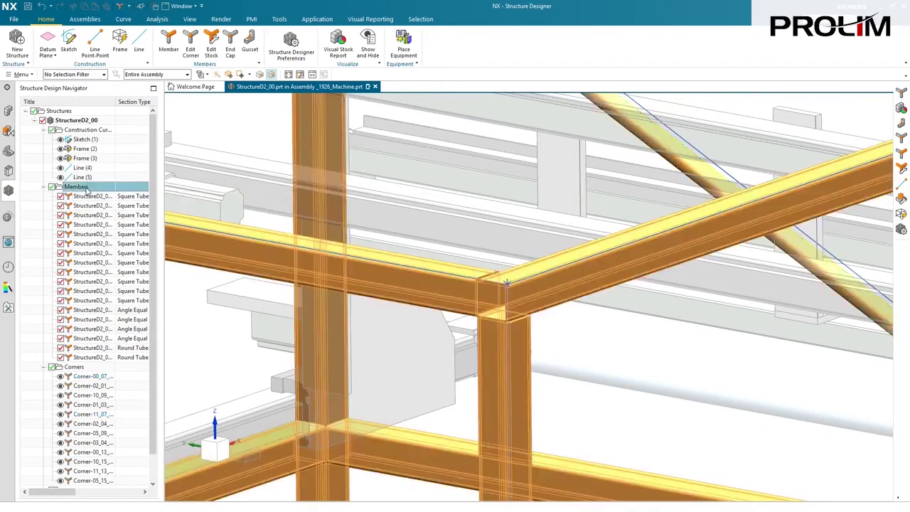
right_click(86, 190)
click(104, 206)
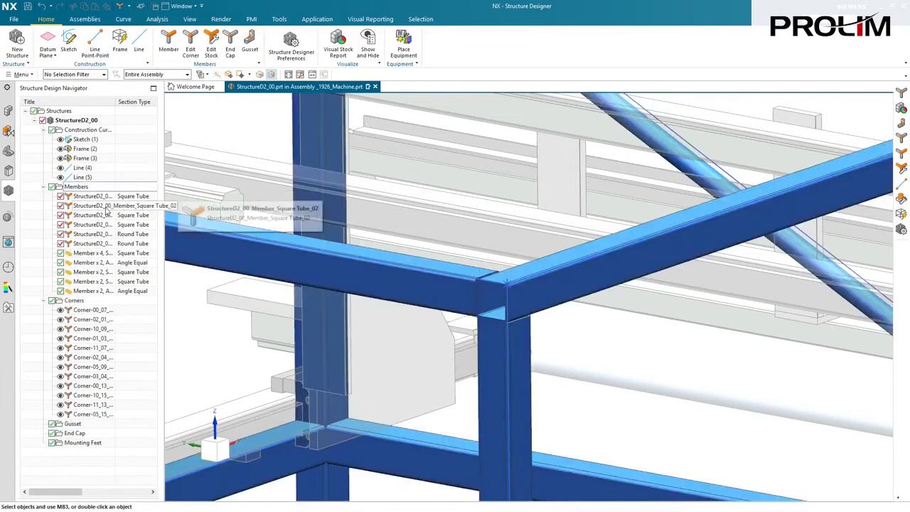
click(90, 293)
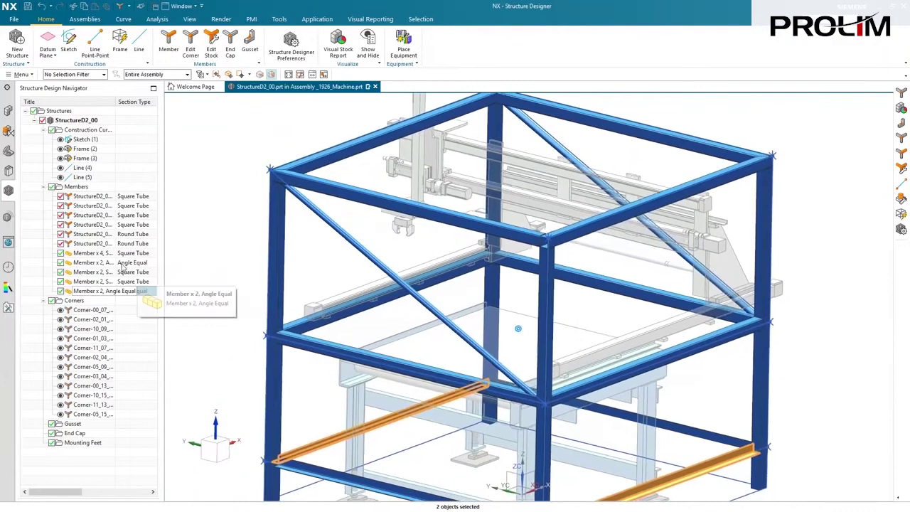
click(201, 224)
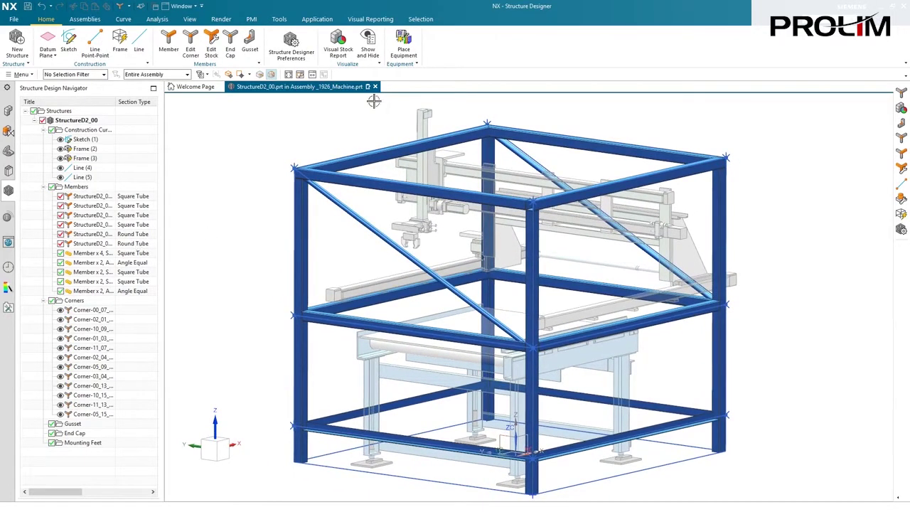
Colour the members by stock size, check them in isometric view, then clear the stock colouring
click(338, 44)
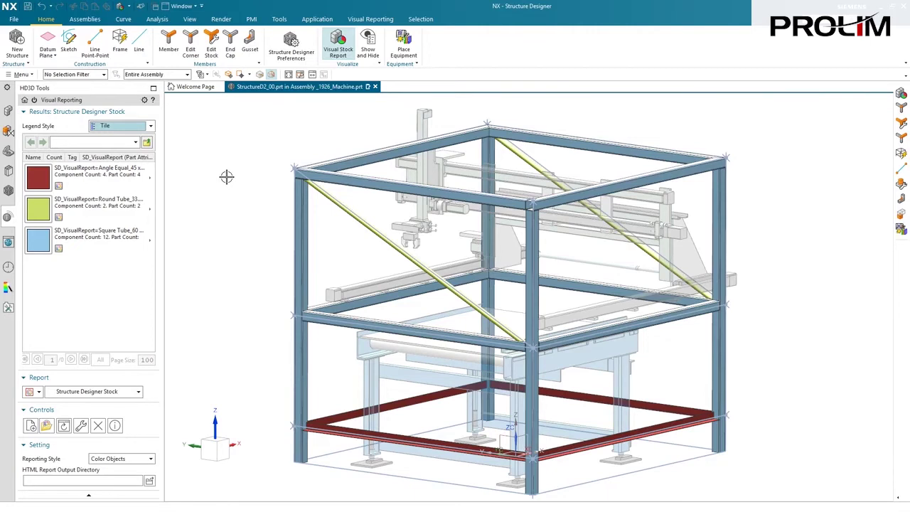
key(End)
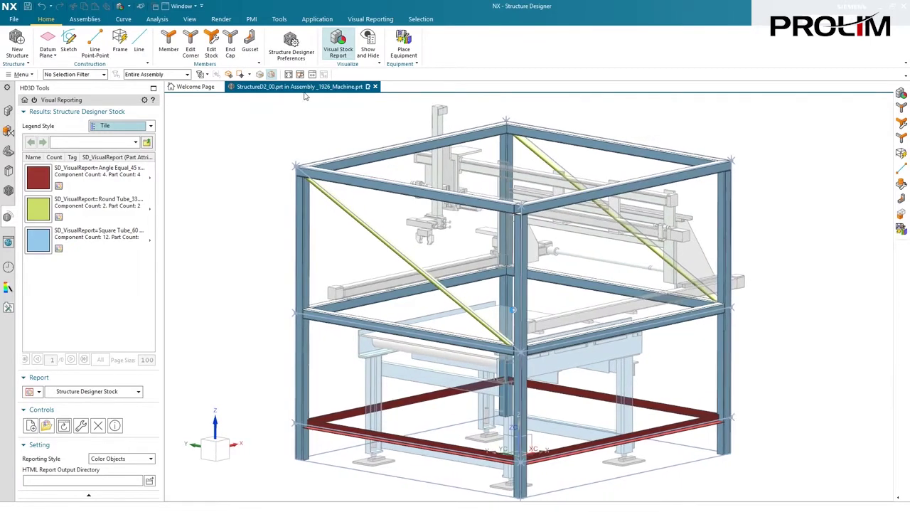
click(338, 49)
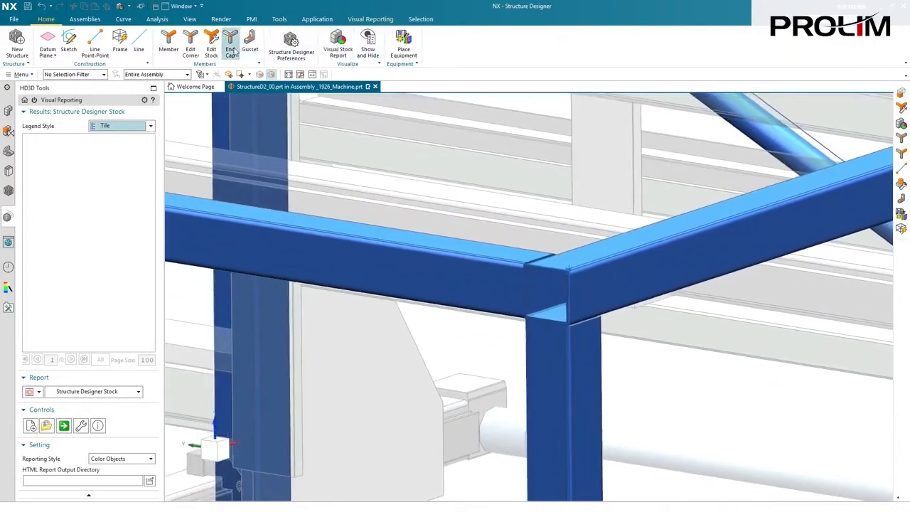
Cap the top beam's open end with a 5 mm outside chamfered end cap
click(231, 50)
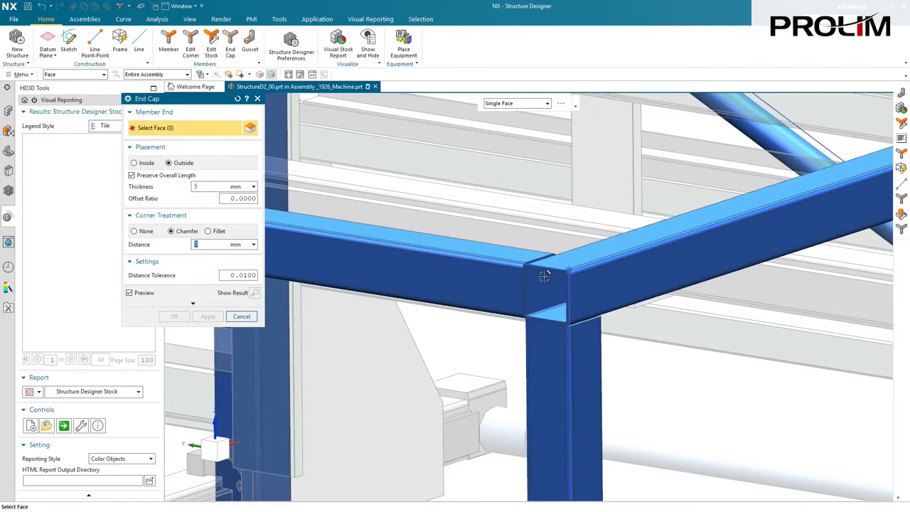
click(550, 271)
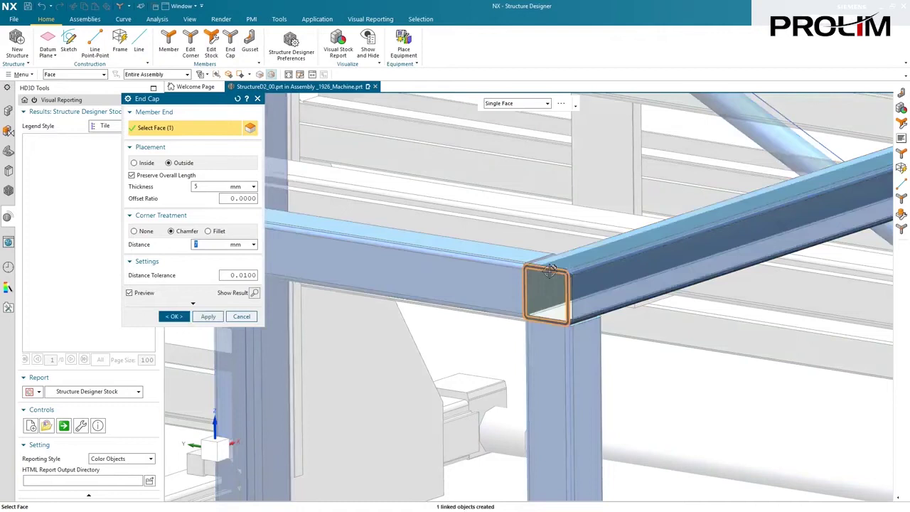
click(174, 317)
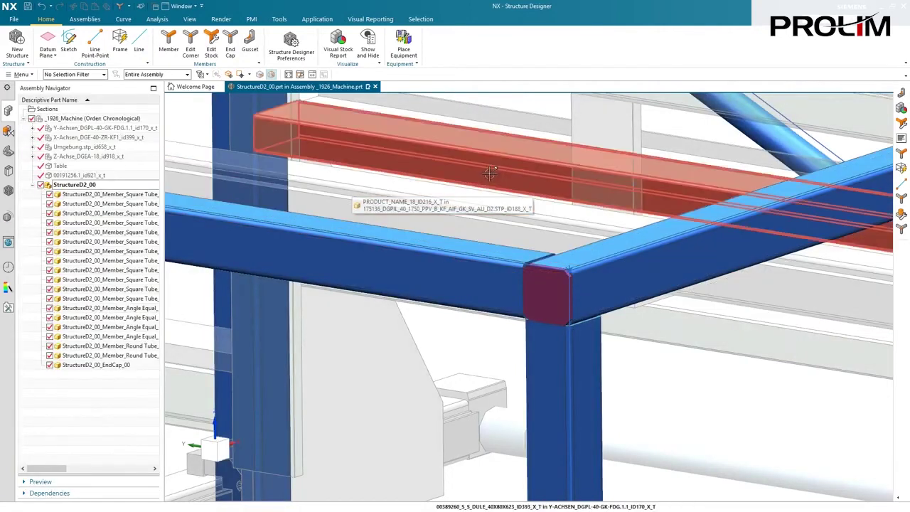
key(F8)
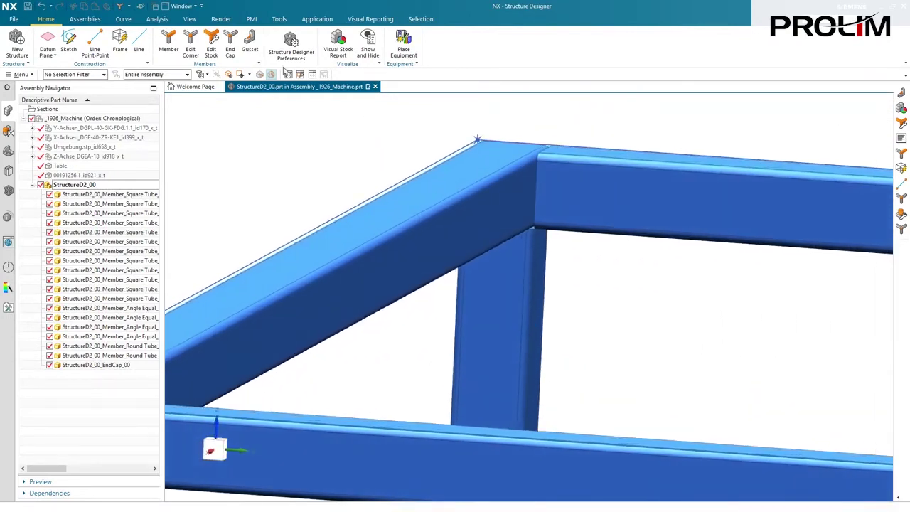
Add the first triangular 90 x 90 mm, 10 mm gusset at a sloped-beam joint, thickness on both sides
click(250, 43)
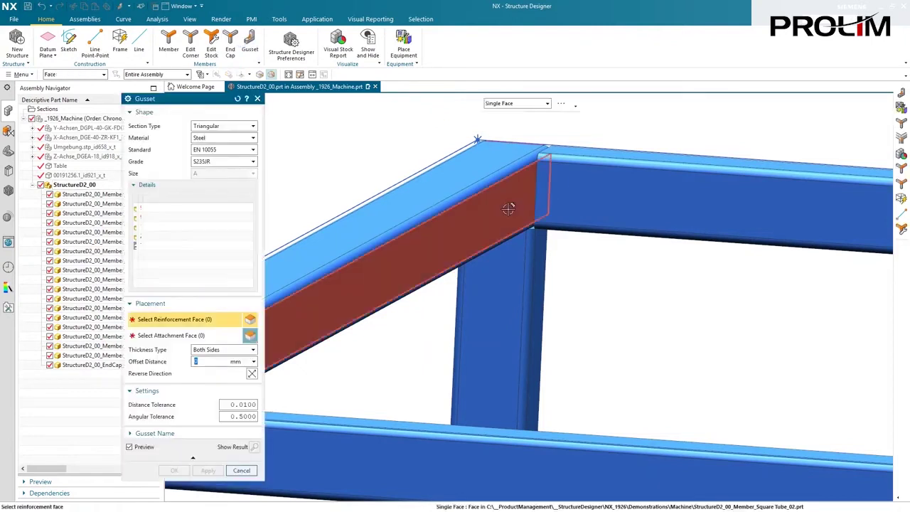
click(508, 209)
click(569, 208)
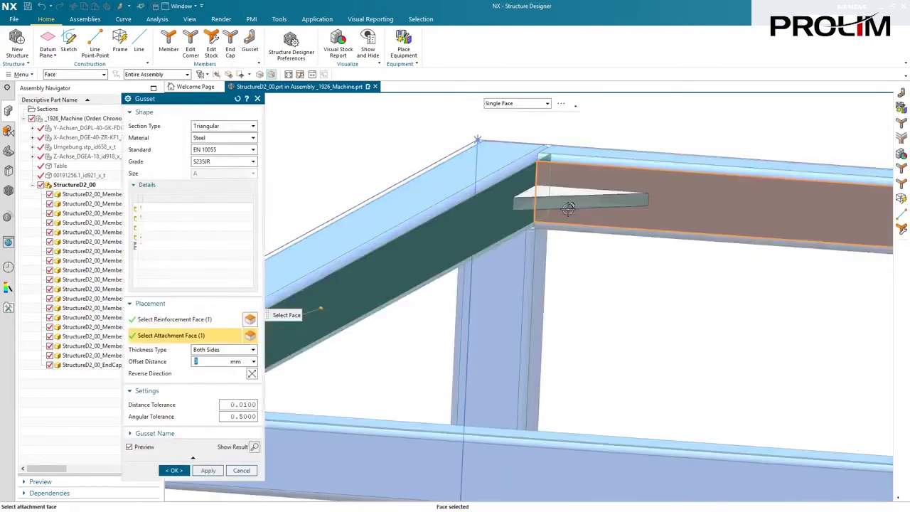
click(208, 125)
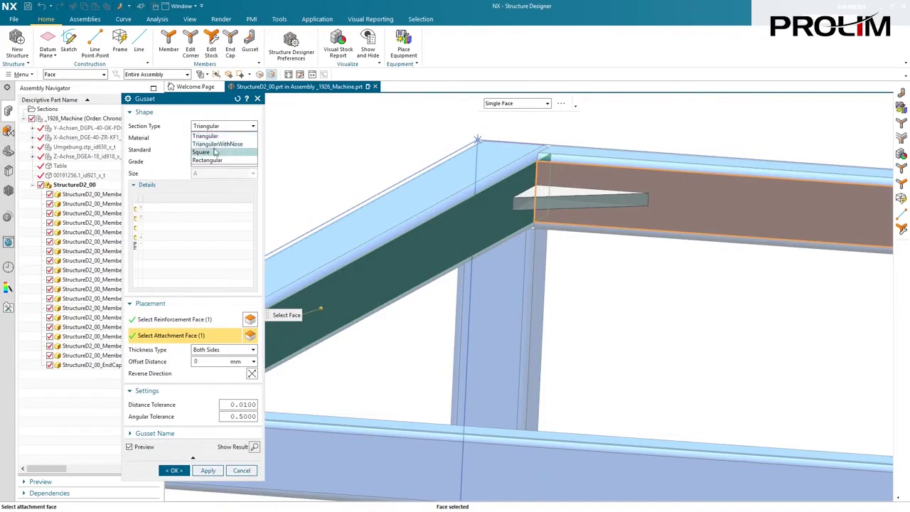
click(196, 135)
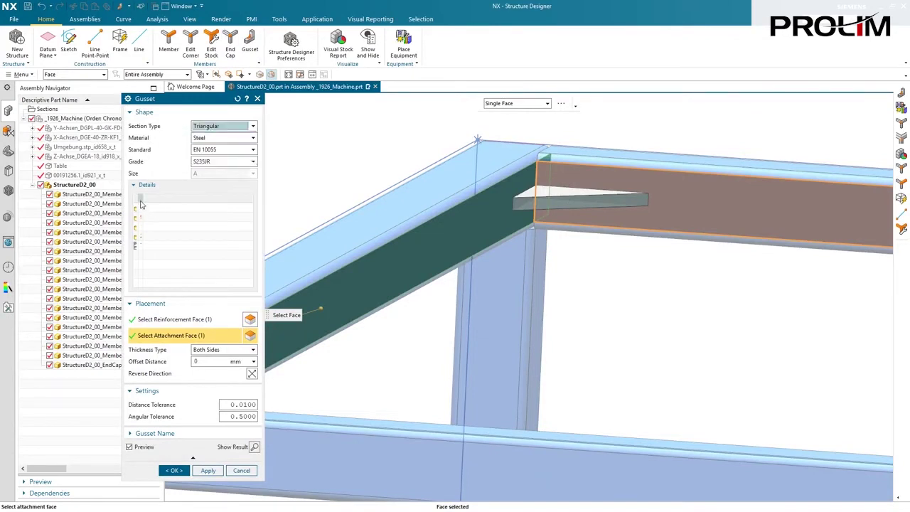
drag(143, 199, 189, 198)
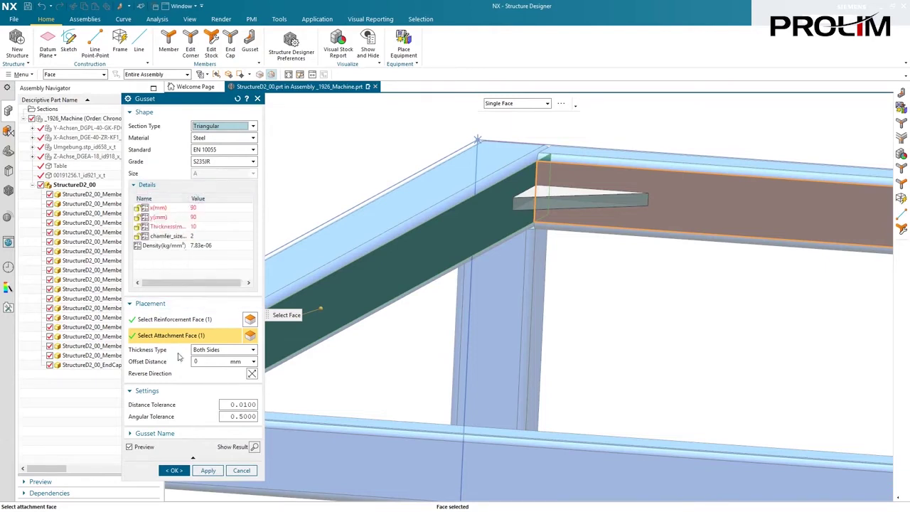
click(227, 350)
click(215, 365)
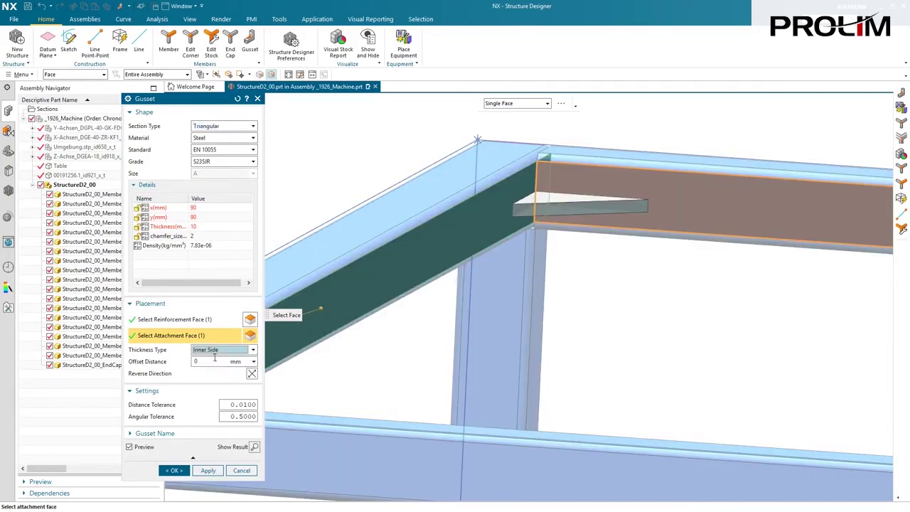
click(214, 353)
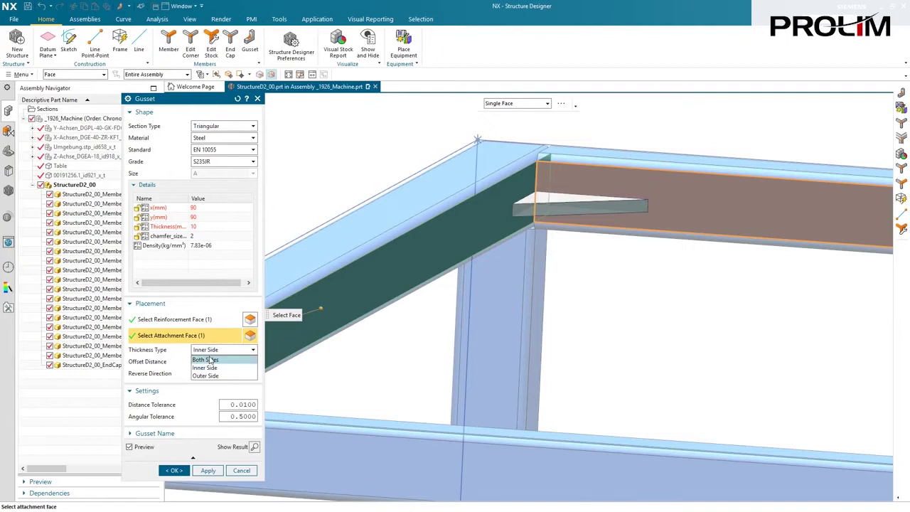
click(209, 358)
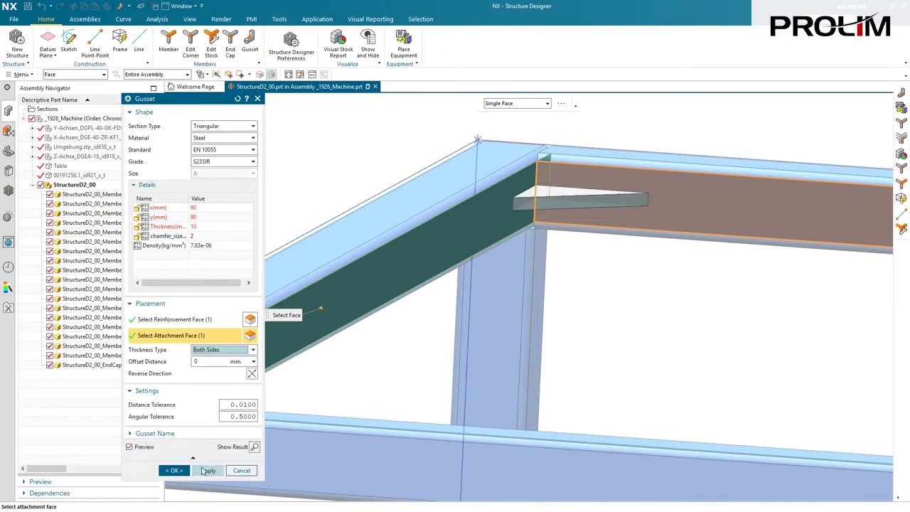
click(207, 471)
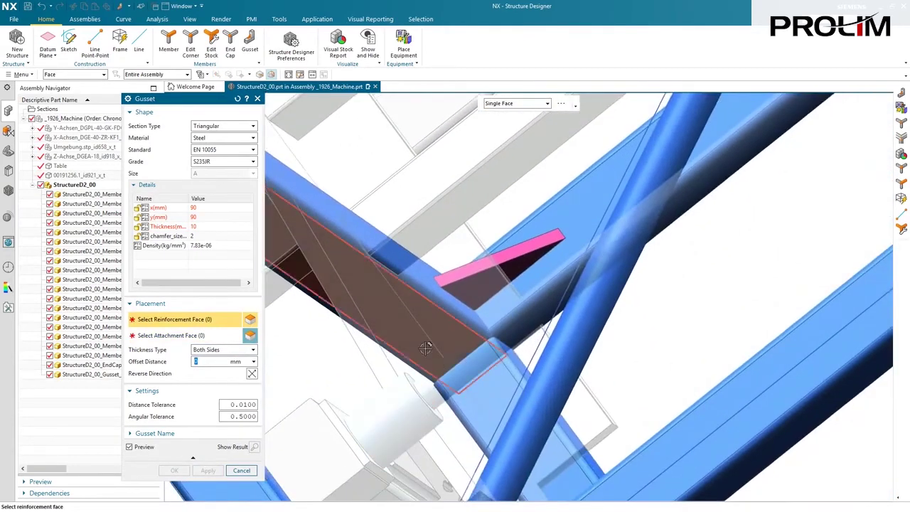
Add the second and third gussets at the remaining joints with the same settings
click(437, 361)
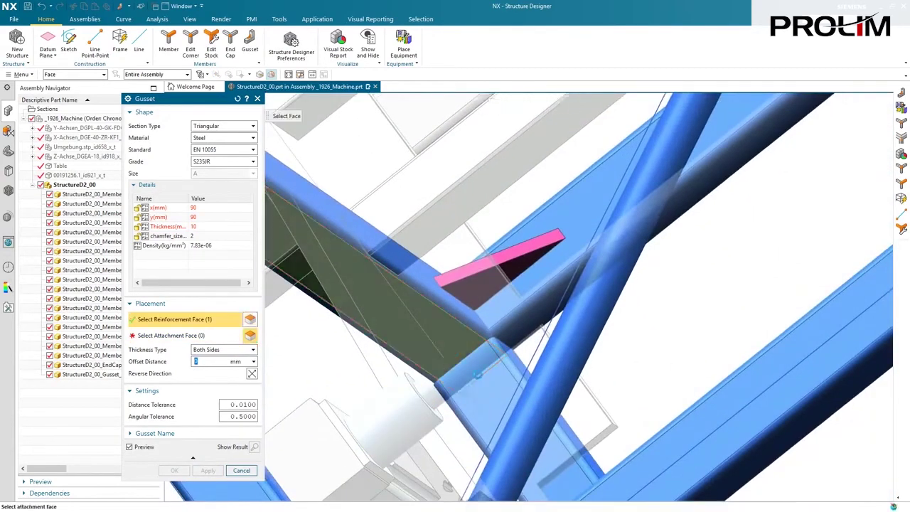
click(485, 383)
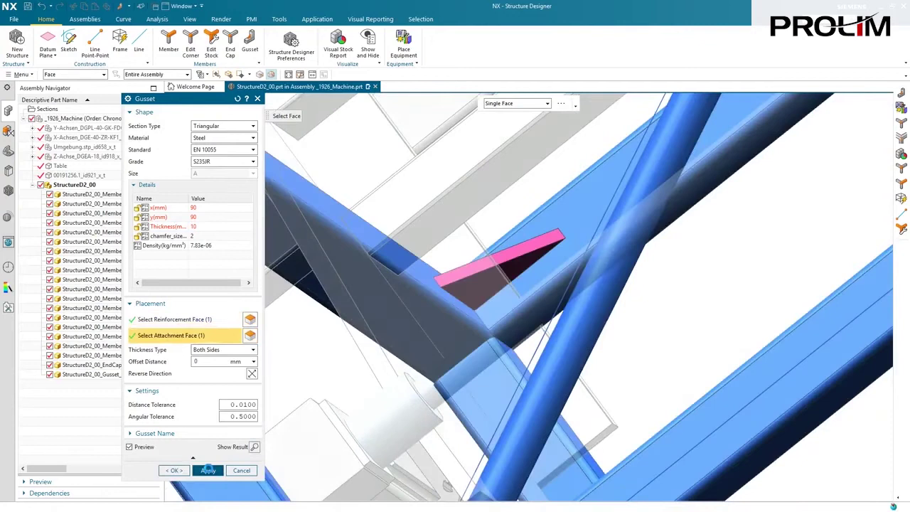
click(207, 470)
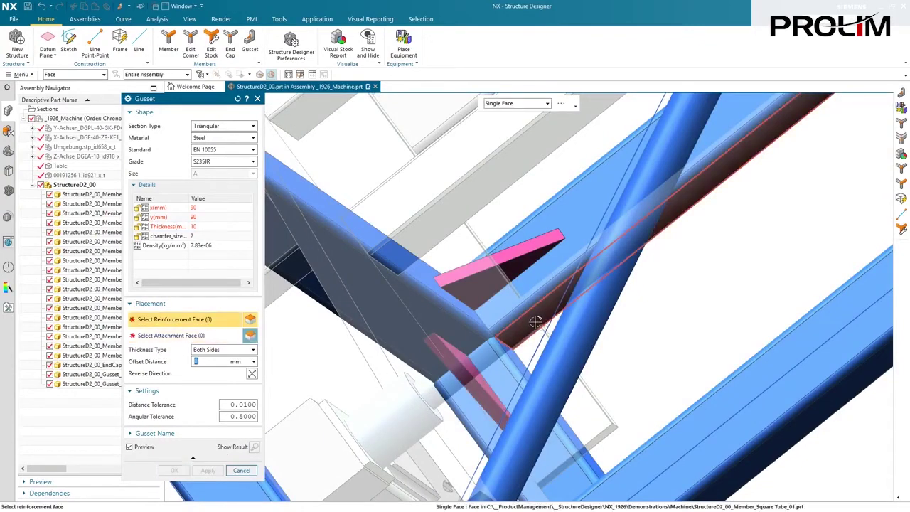
click(523, 363)
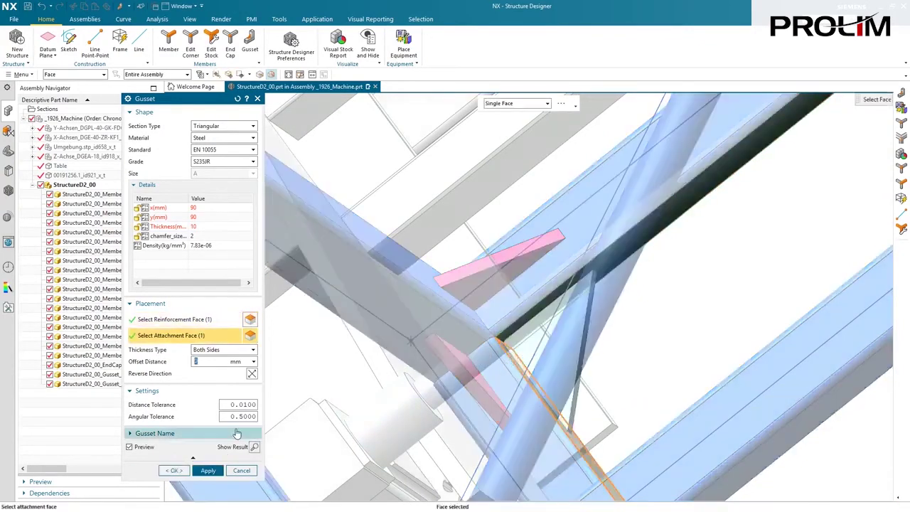
click(174, 470)
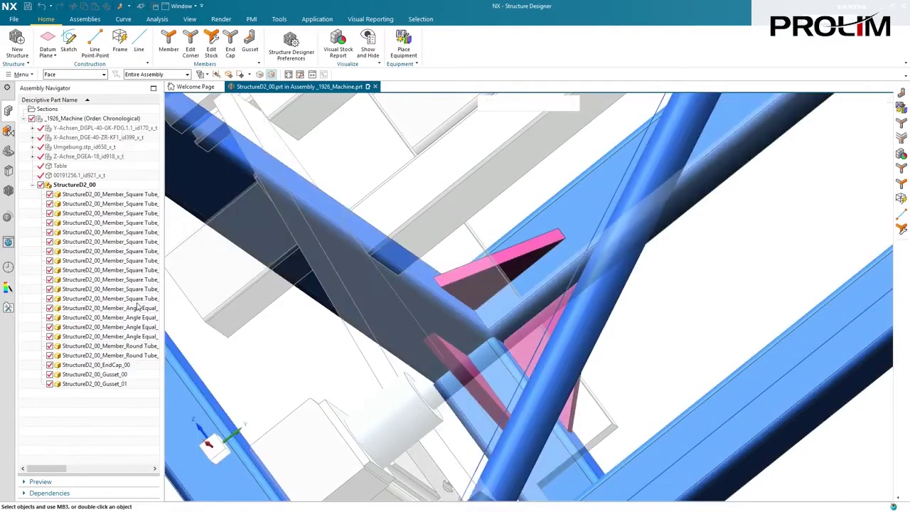
Set _1926_Machine as the work part in the Assembly Navigator
scroll(204, 431, down, 5)
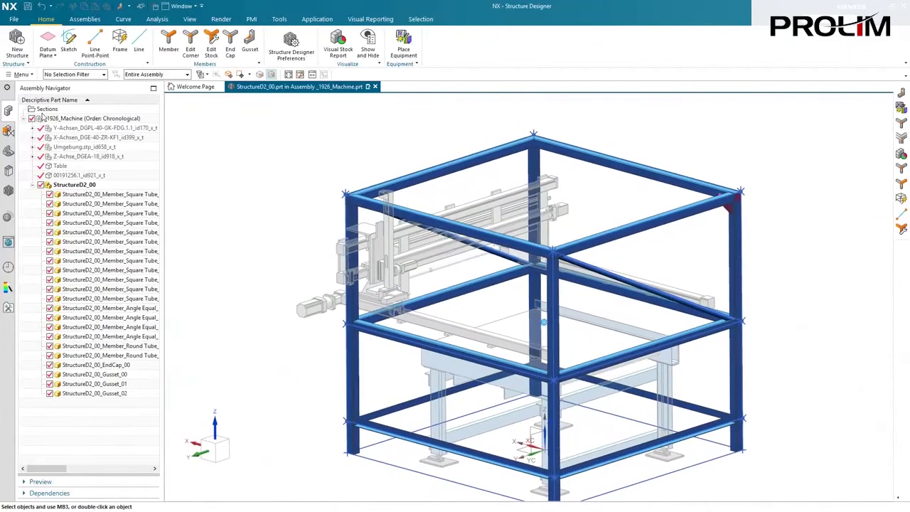
double_click(64, 120)
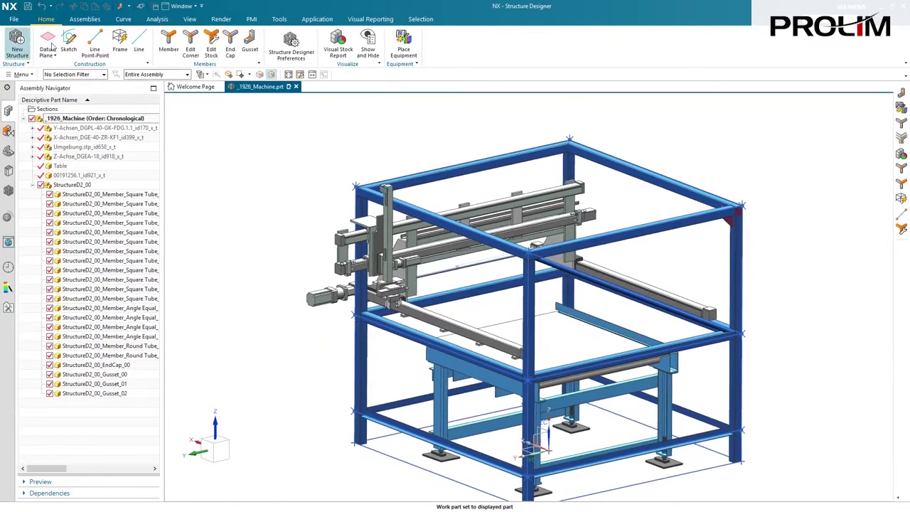
Switch to Modeling and play the gantry motion in Animation Designer to 8 seconds
click(317, 20)
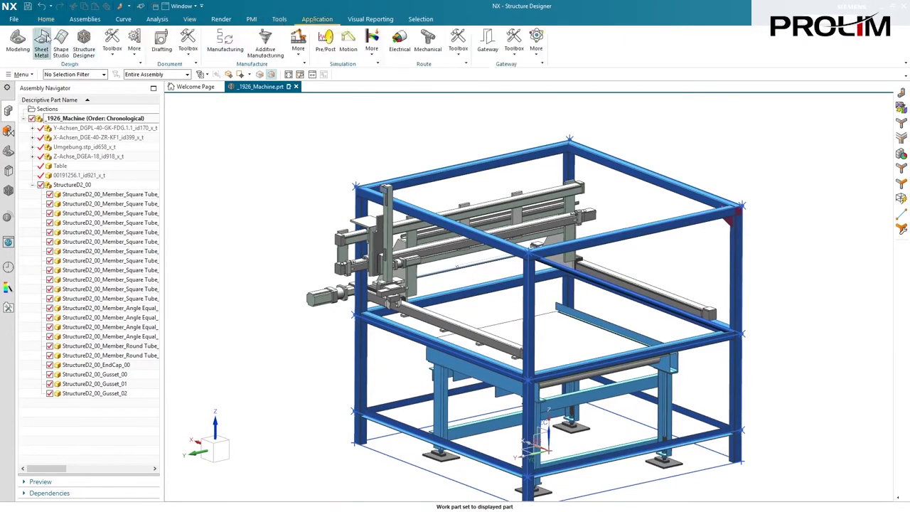
click(21, 41)
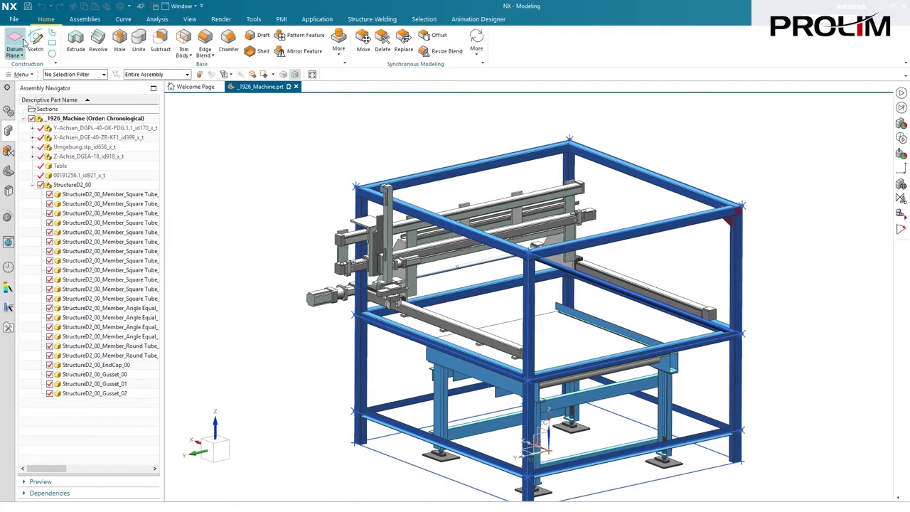
click(477, 20)
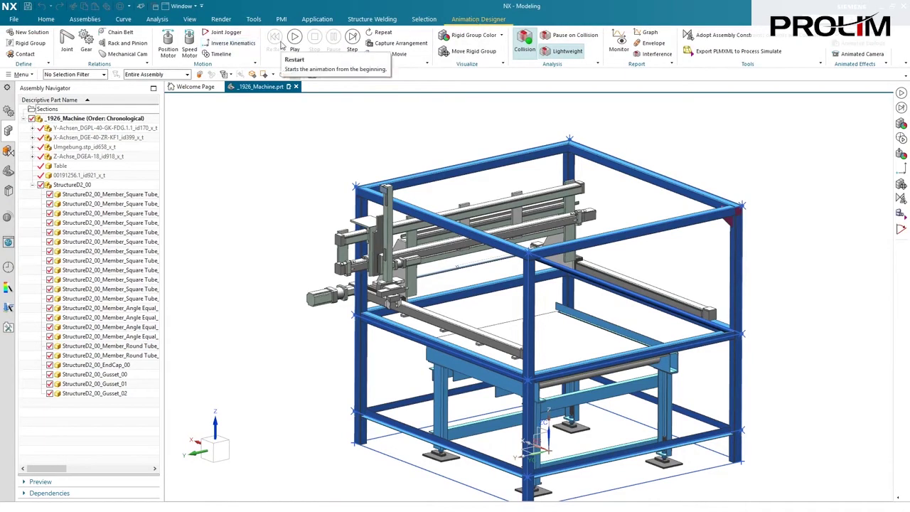
click(302, 46)
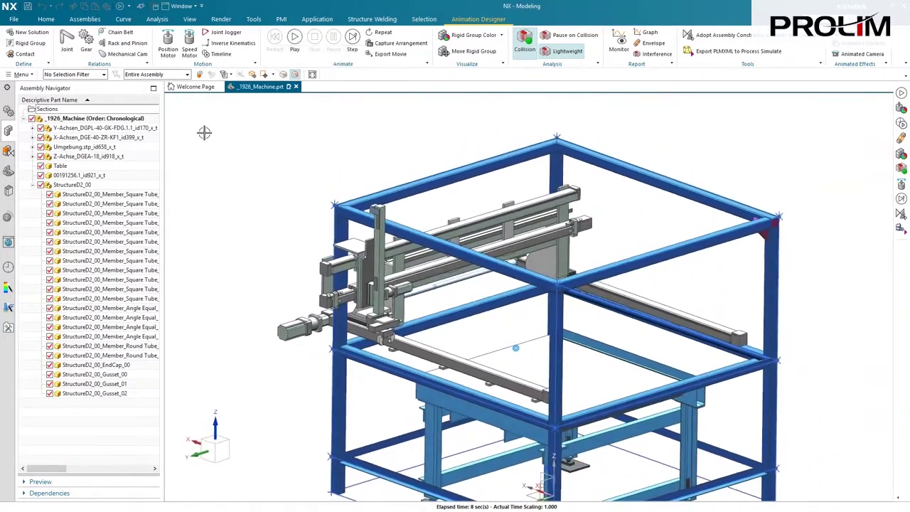
Back in Structure Designer, edit Frame (2) and accept its curves to regenerate the frame
click(319, 21)
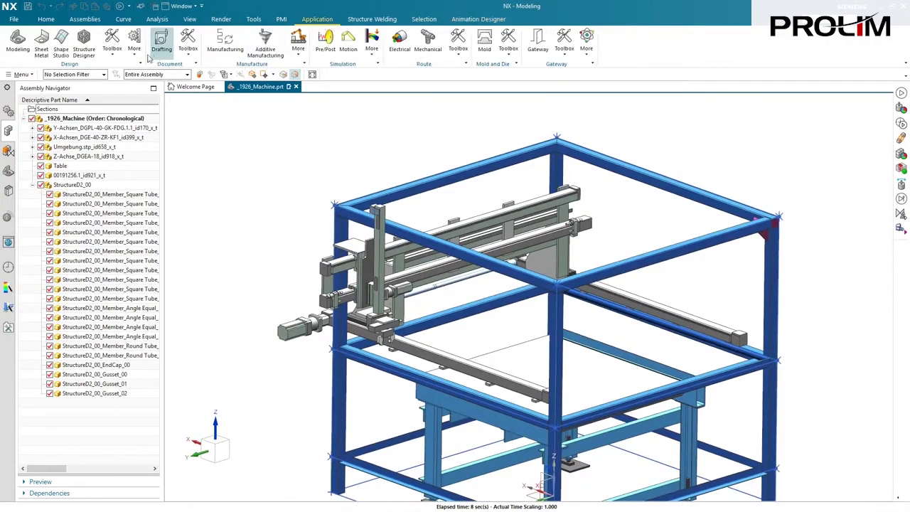
click(84, 43)
click(6, 191)
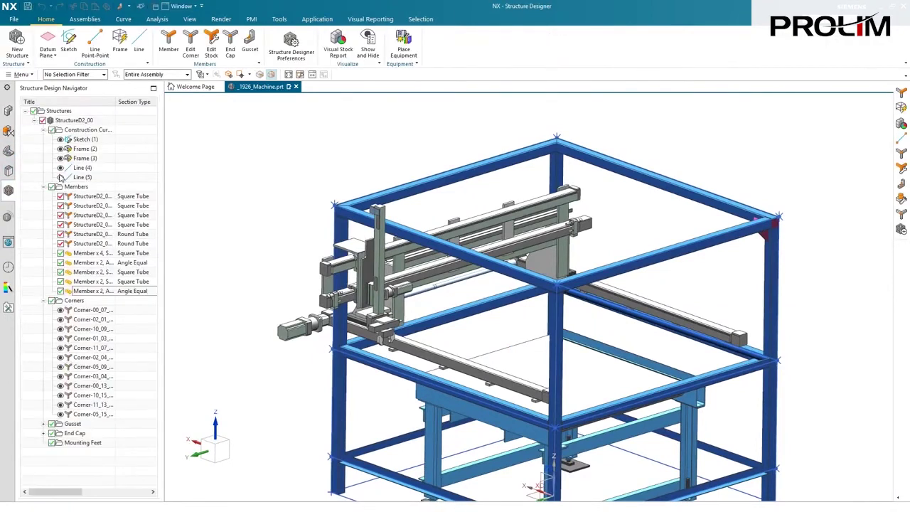
click(92, 149)
double_click(68, 148)
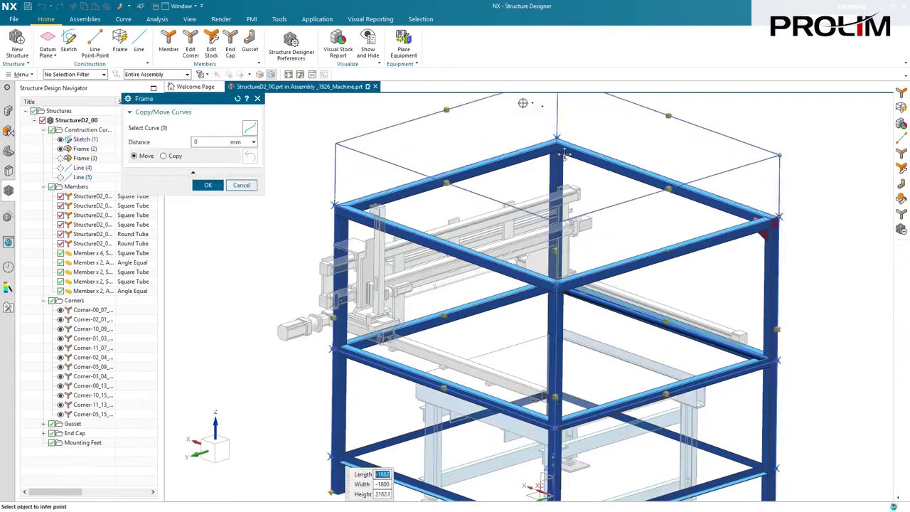
middle_drag(320, 146, 229, 189)
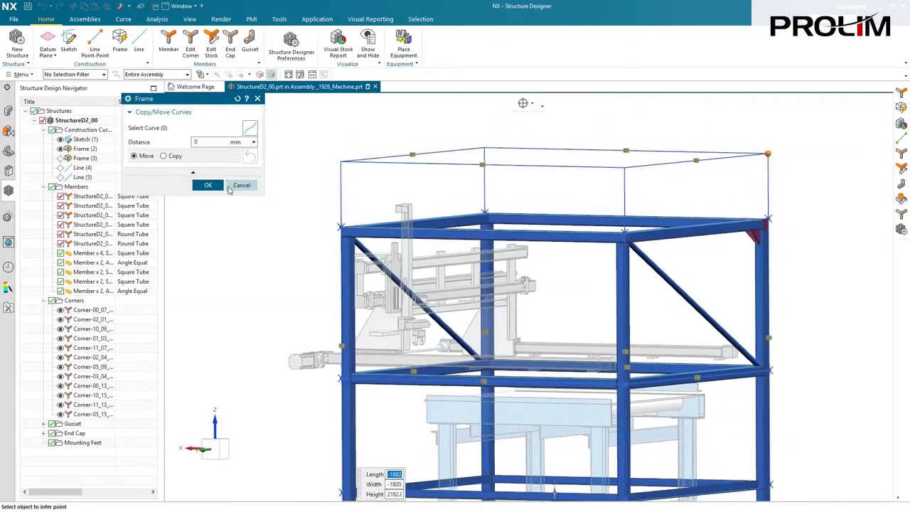
click(209, 185)
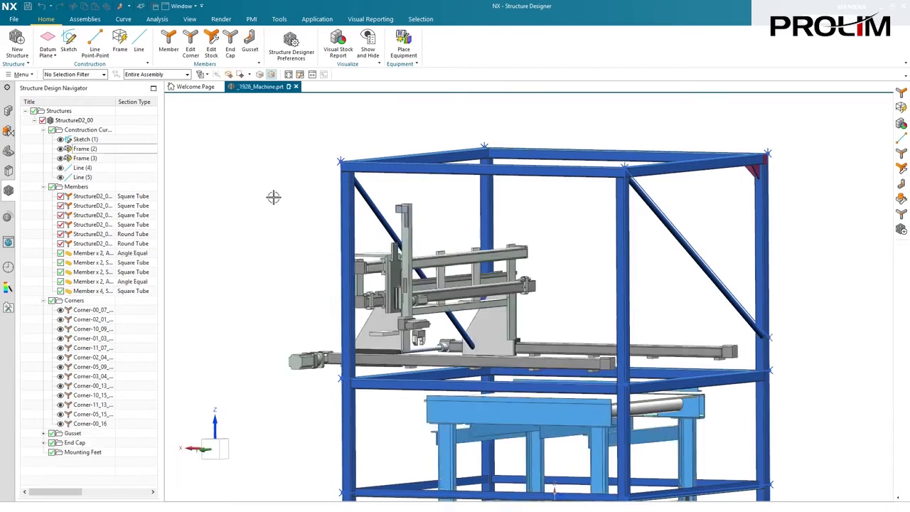
Place the metric rectangular mounting foot from the equipment library at the frame's bottom corner
key(ctrl+f)
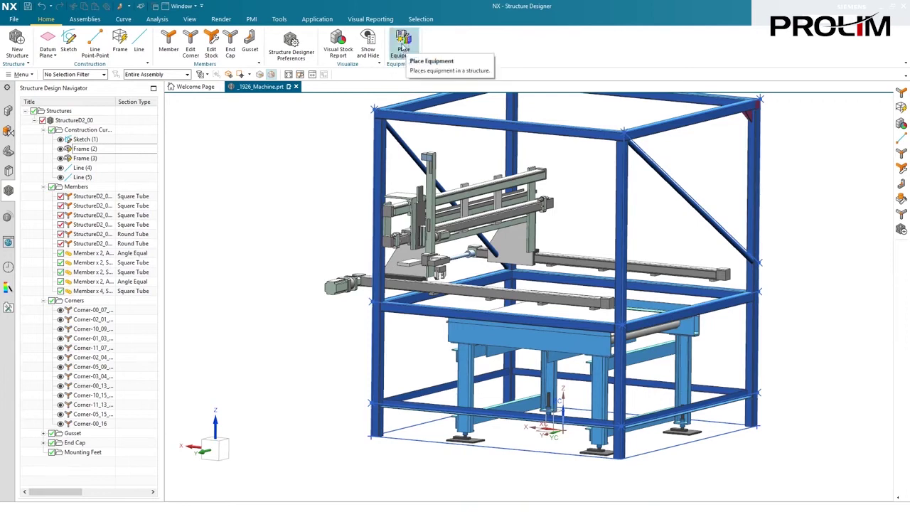
click(403, 48)
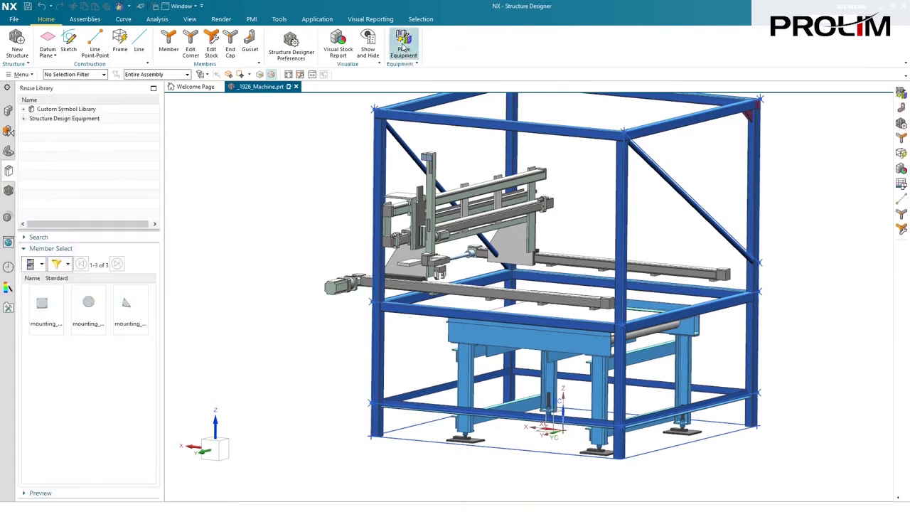
click(23, 120)
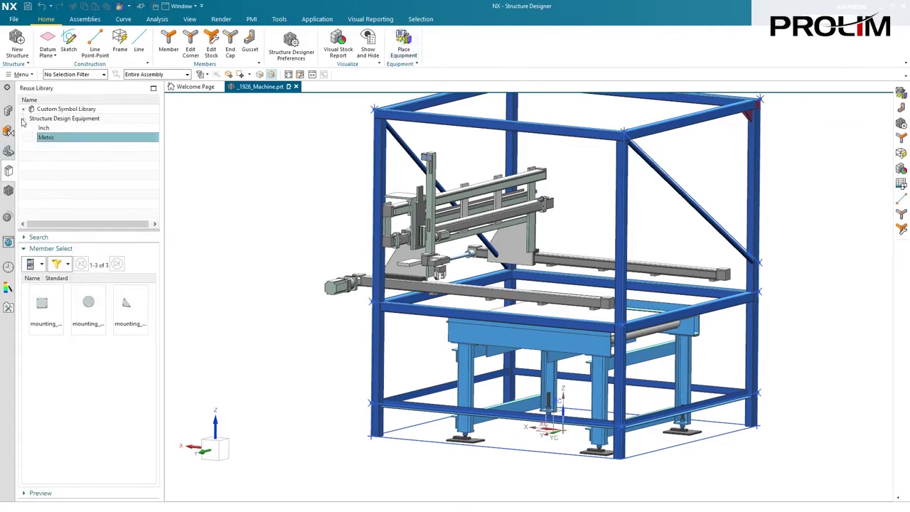
click(44, 308)
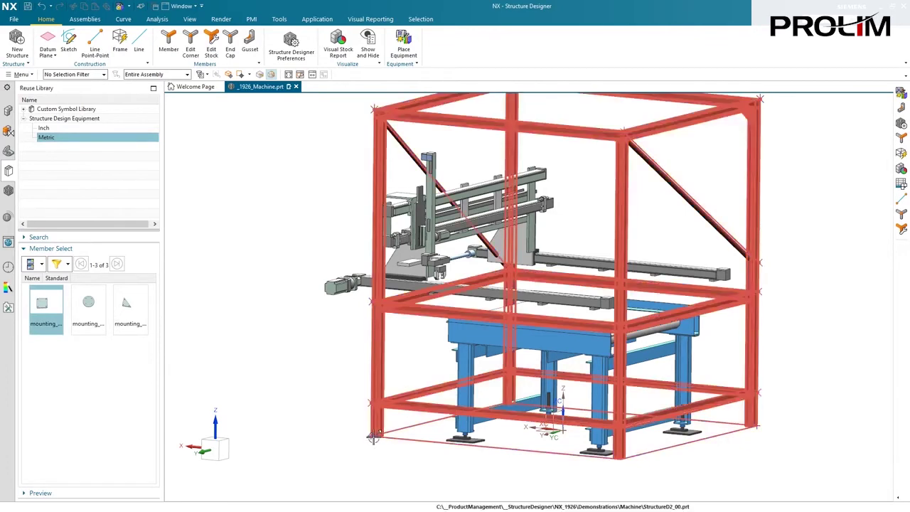
scroll(369, 441, up, 3)
scroll(373, 441, up, 5)
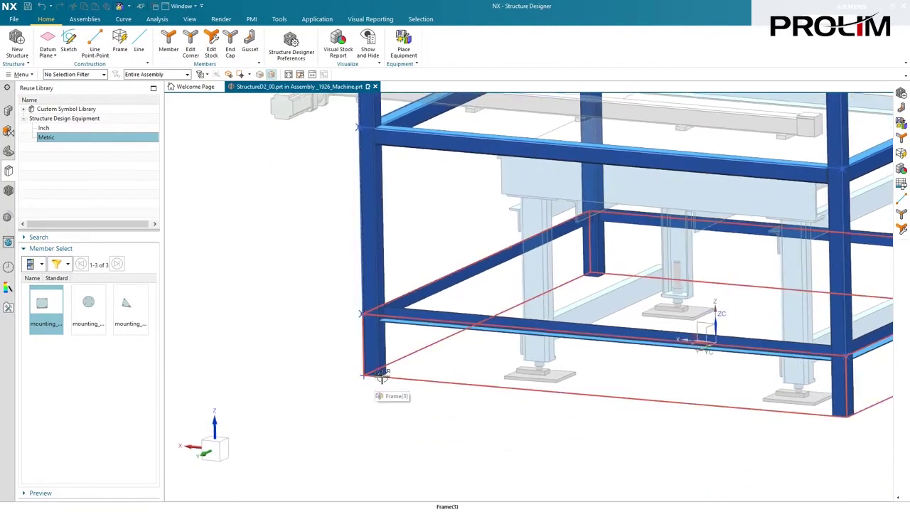
drag(45, 310, 386, 382)
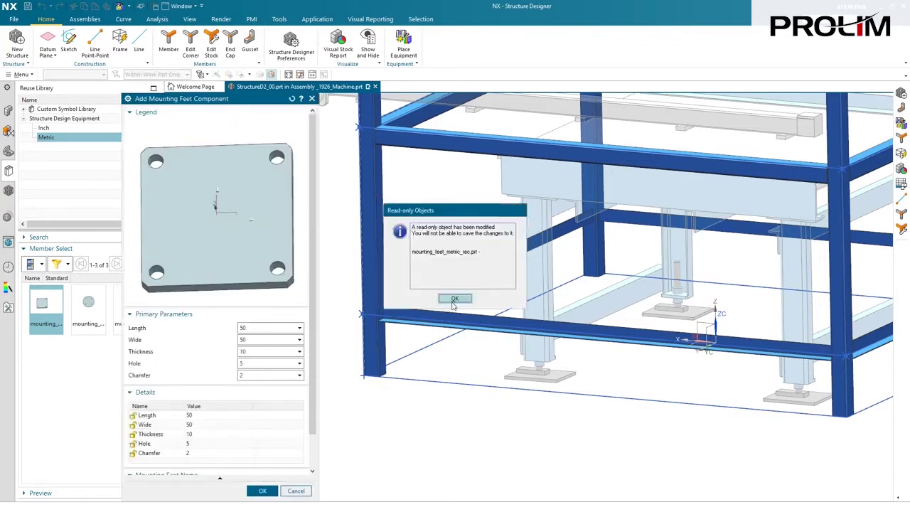
click(446, 300)
Set the mounting foot's Length and Wide to 200 and confirm it
click(267, 328)
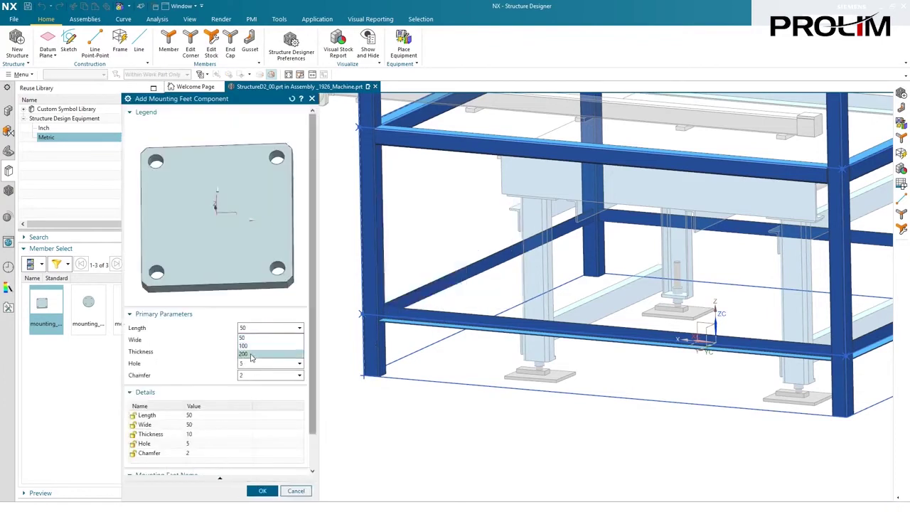
click(251, 352)
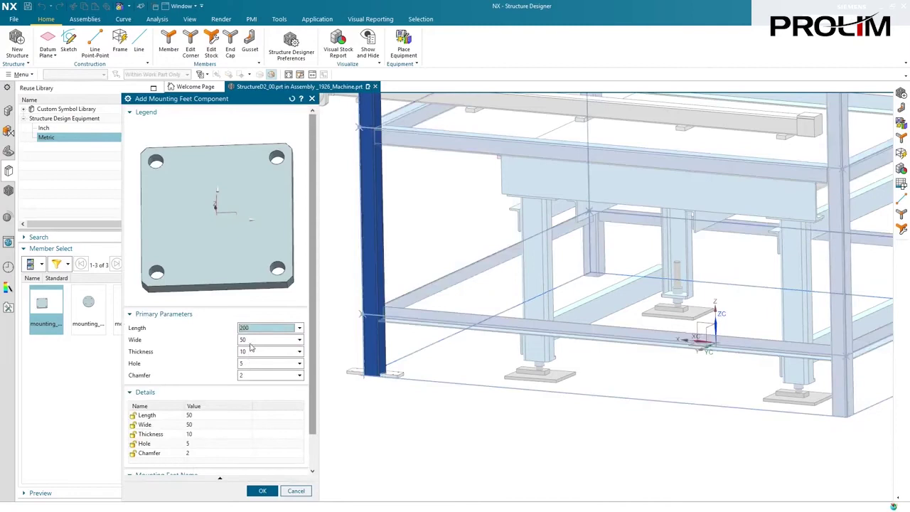
click(250, 341)
click(246, 367)
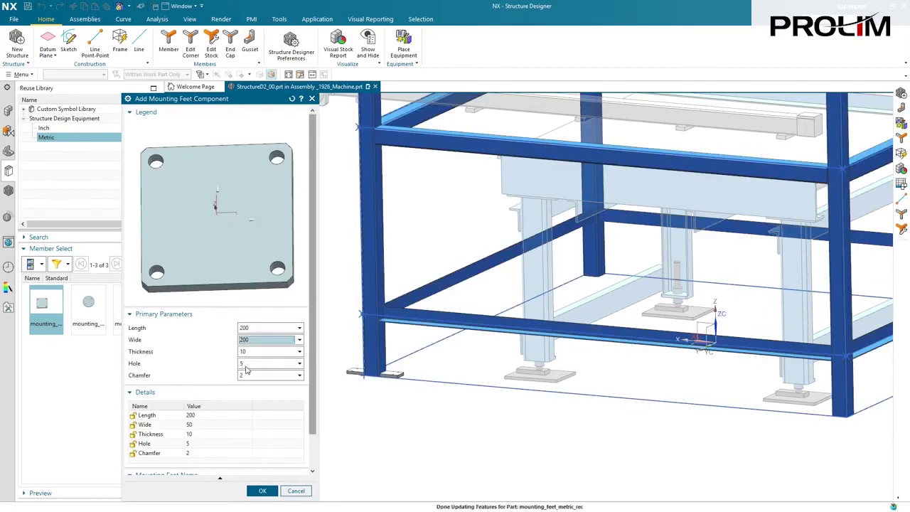
click(263, 492)
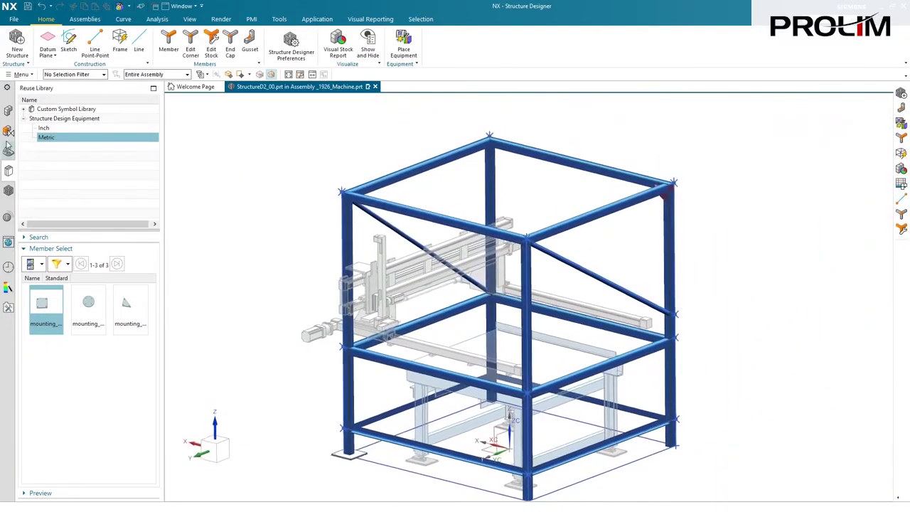
Make _1926_Machine the work part and create the A2-size drawing _1926_Machine_dwg1
click(8, 112)
double_click(59, 119)
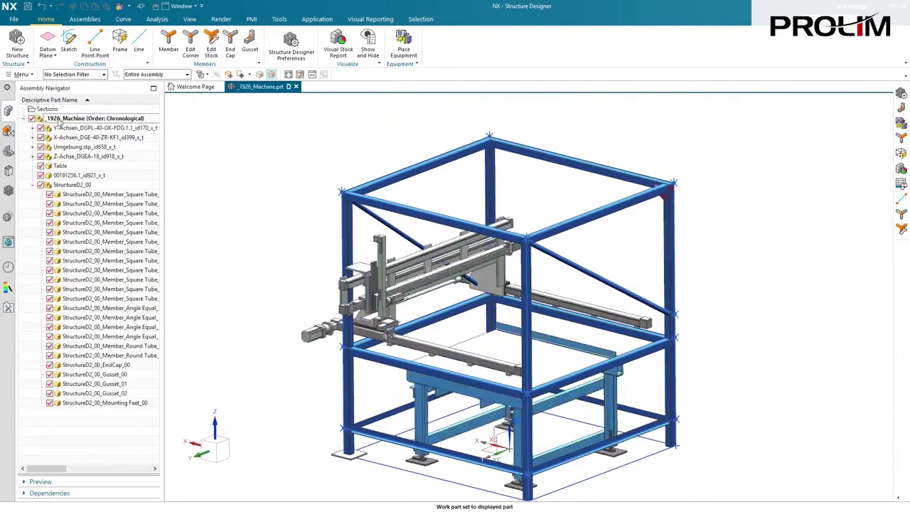
click(14, 18)
key(Escape)
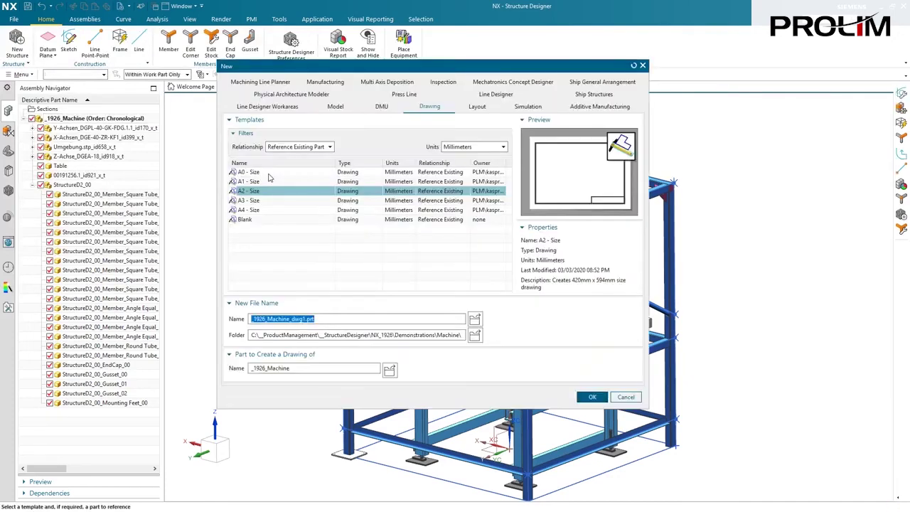
click(585, 397)
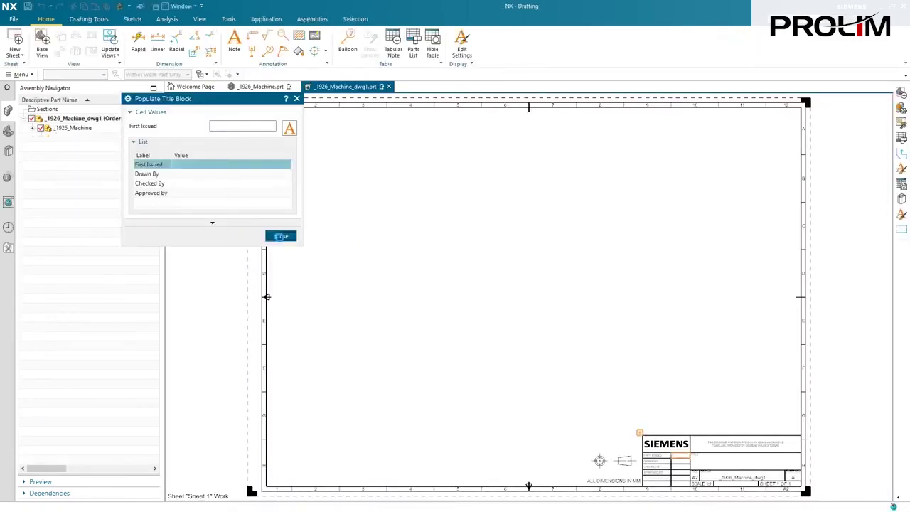
Skip the title block and place a trimetric base view at 1:10 scale, without projected views
click(281, 236)
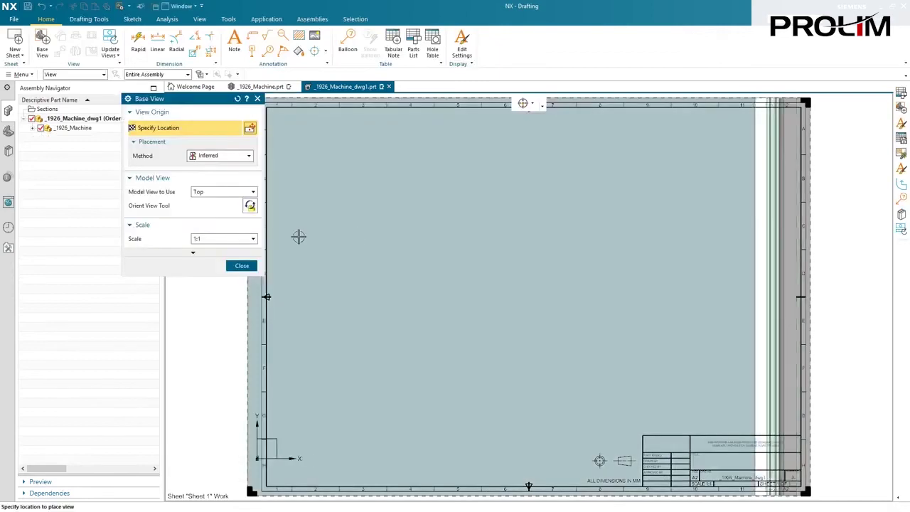
click(236, 239)
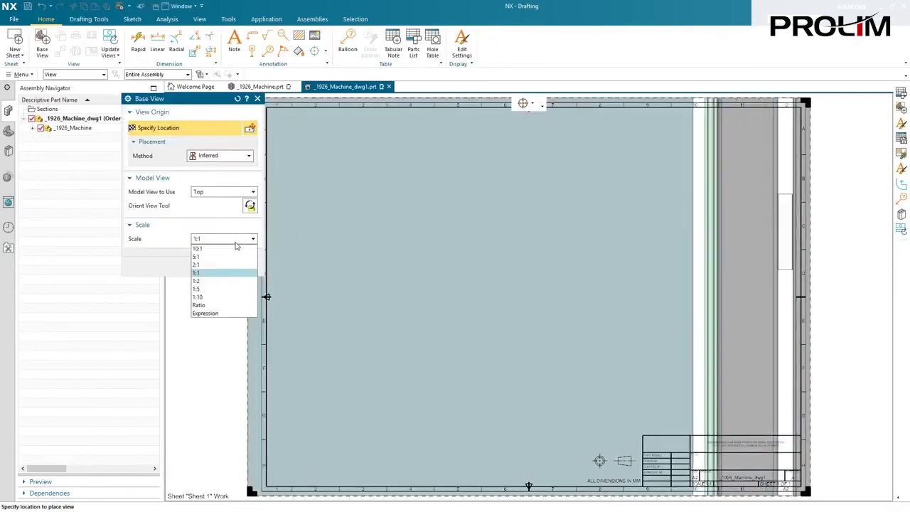
click(207, 297)
click(211, 196)
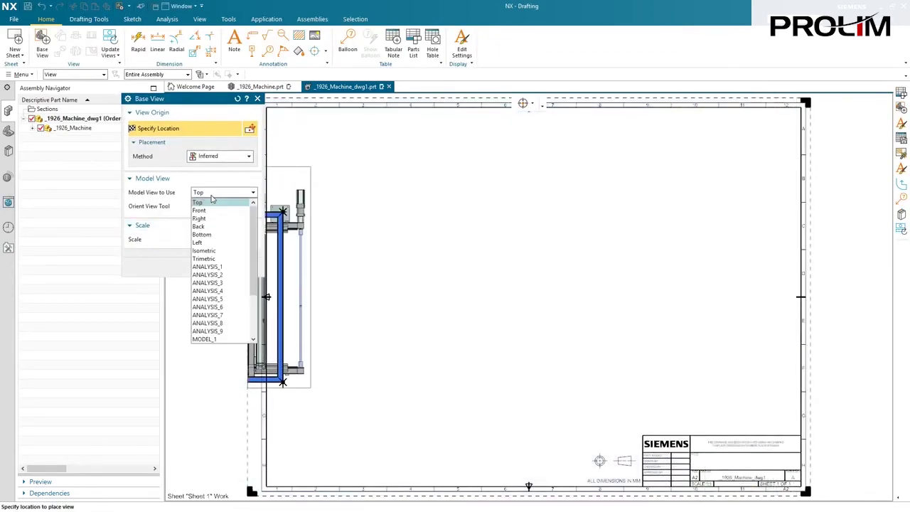
click(204, 259)
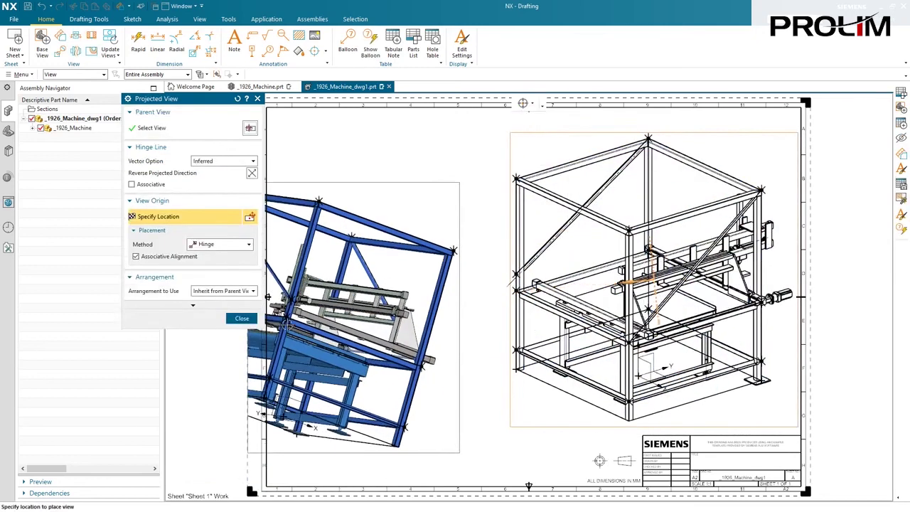
click(241, 320)
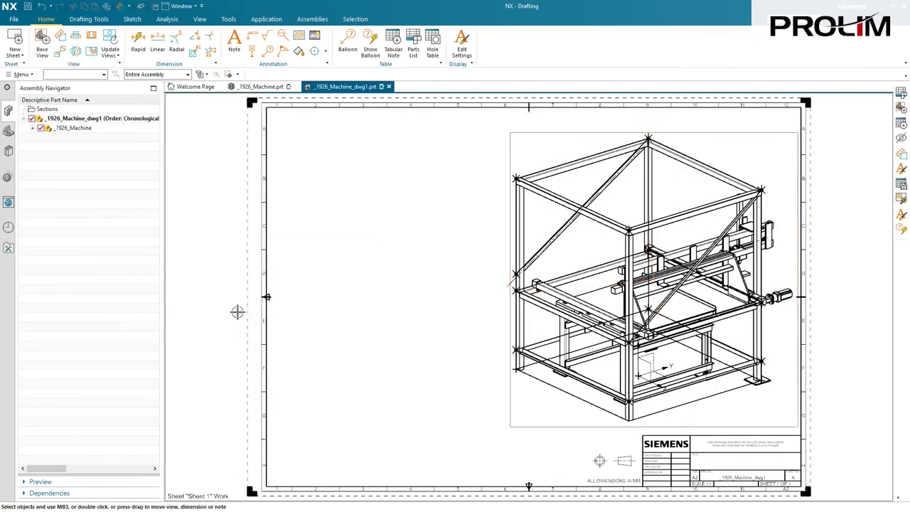
Place the parts list table at the sheet's upper left
click(414, 40)
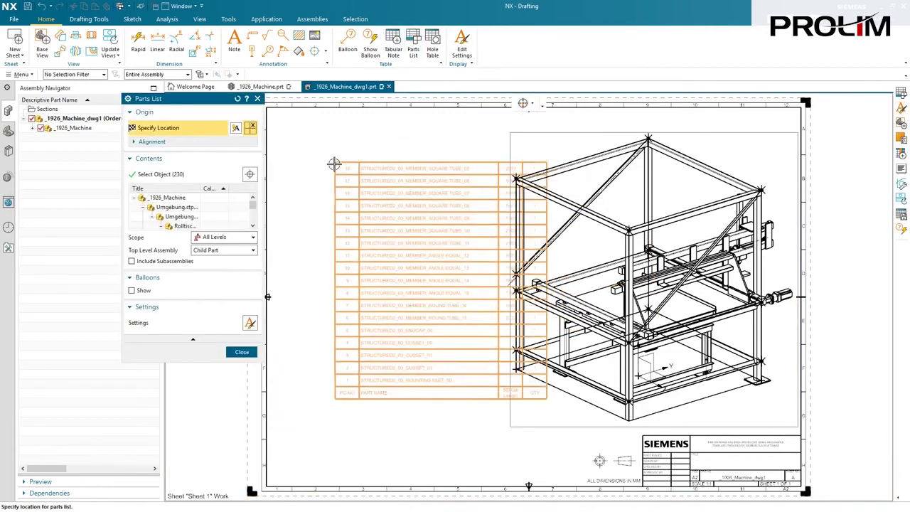
click(278, 164)
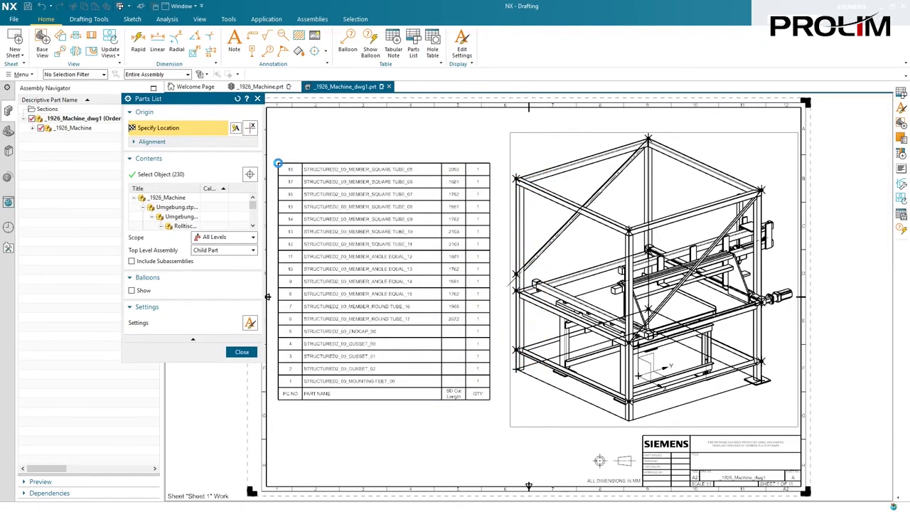
middle_click(278, 163)
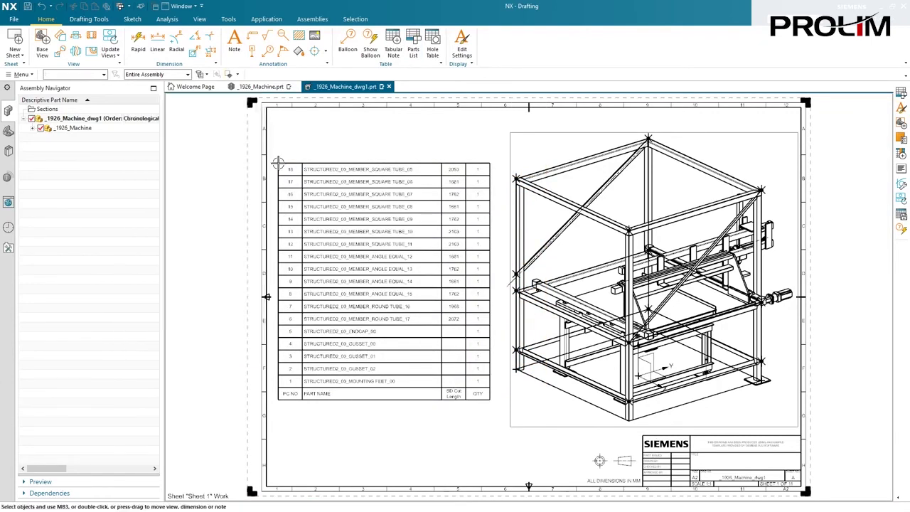
Locate the row 15 part in the view and zoom around the sheet to review it
click(283, 207)
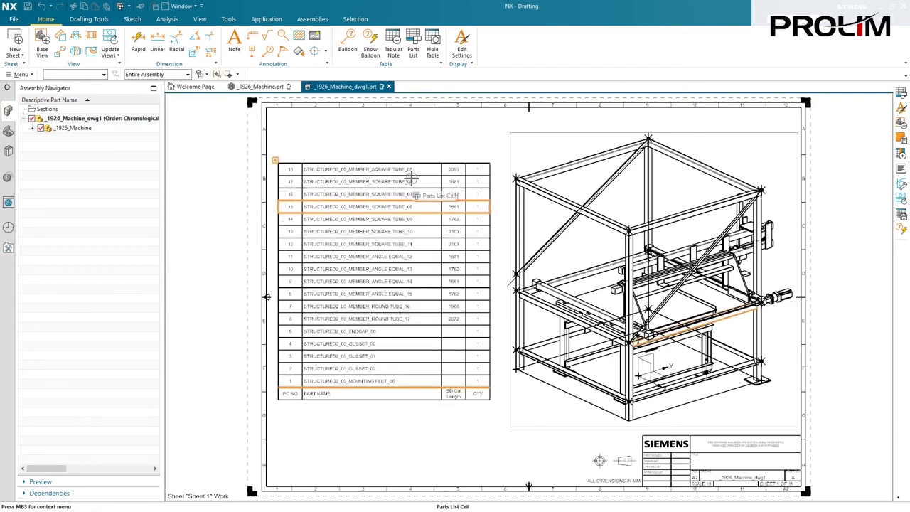
scroll(412, 177, up, 8)
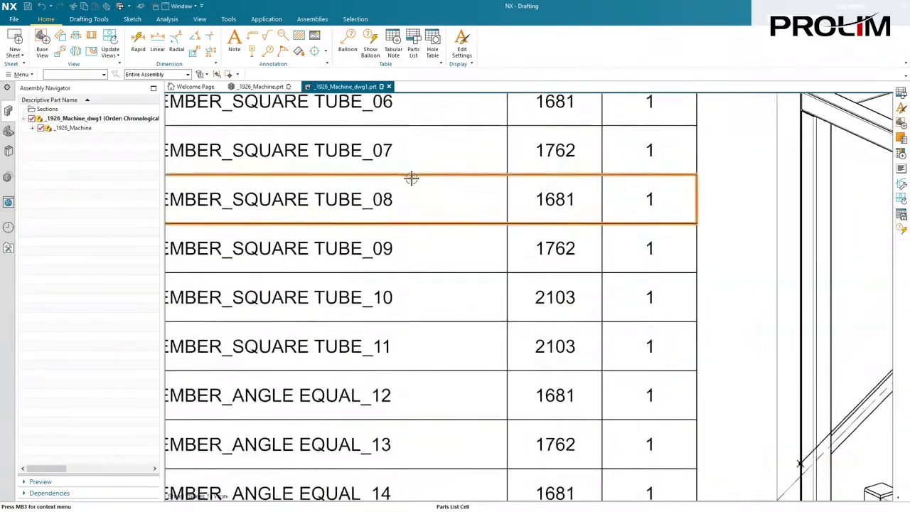
scroll(411, 177, down, 4)
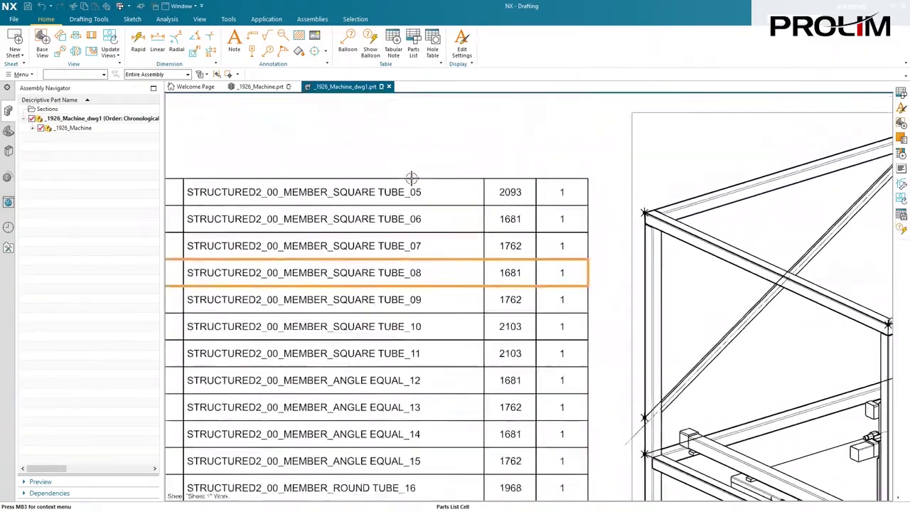
scroll(412, 177, down, 4)
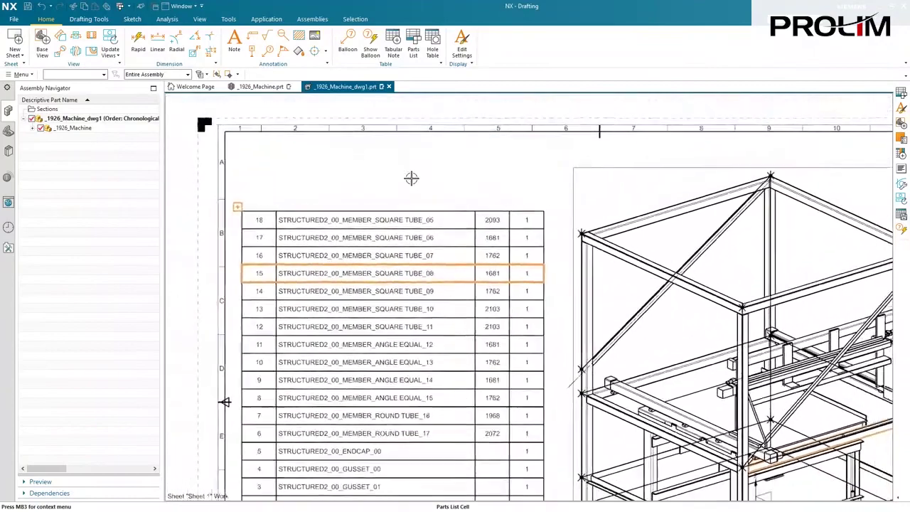
scroll(411, 177, down, 2)
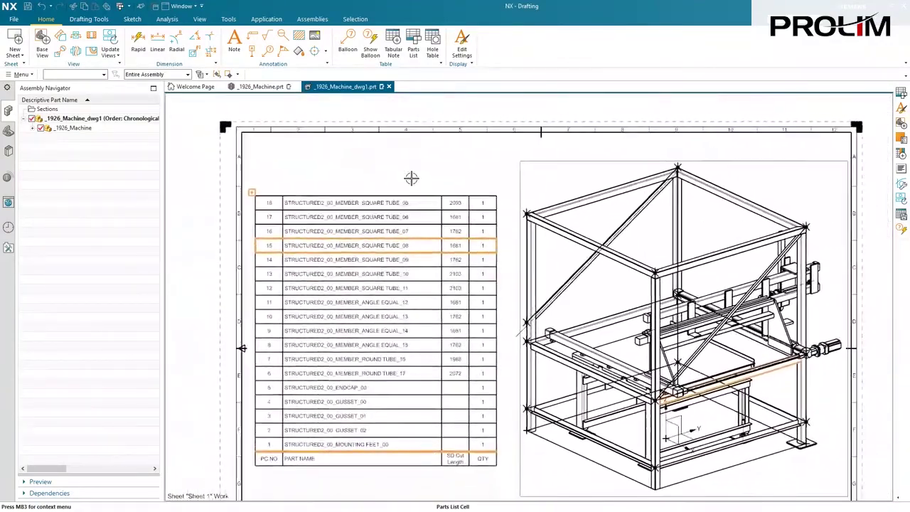